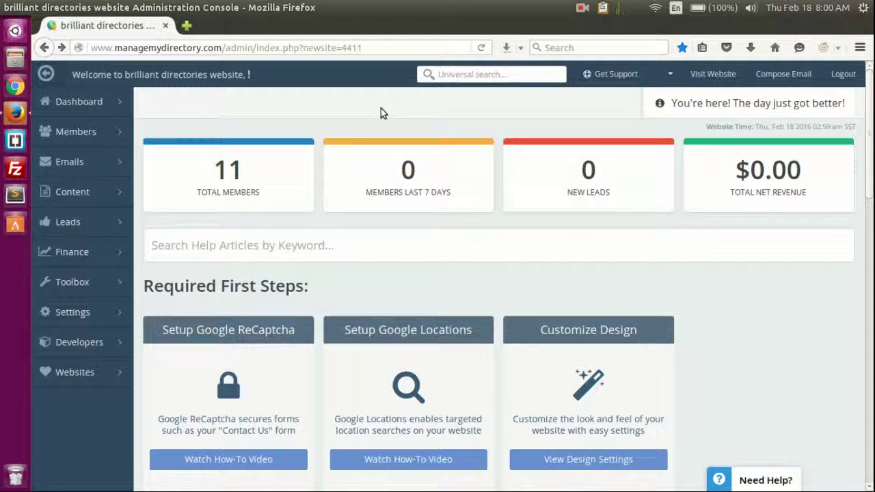
- Open the full members list and scroll down to member #21
{"action": "left_click", "coordinate": [231, 171]}
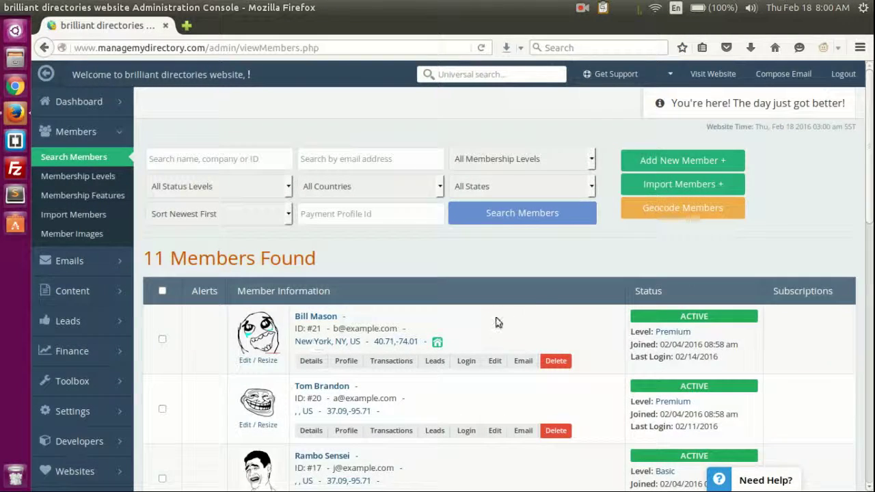
{"action": "scroll", "coordinate": [519, 298], "scroll_direction": "down", "scroll_amount": 3}
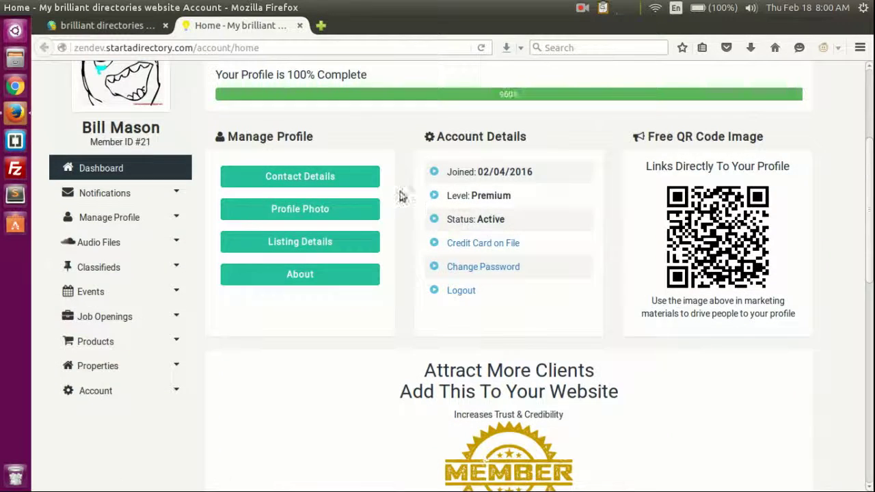
- View member #21's Contact Details form, including the Developer Knowledge field
{"action": "left_click", "coordinate": [319, 177]}
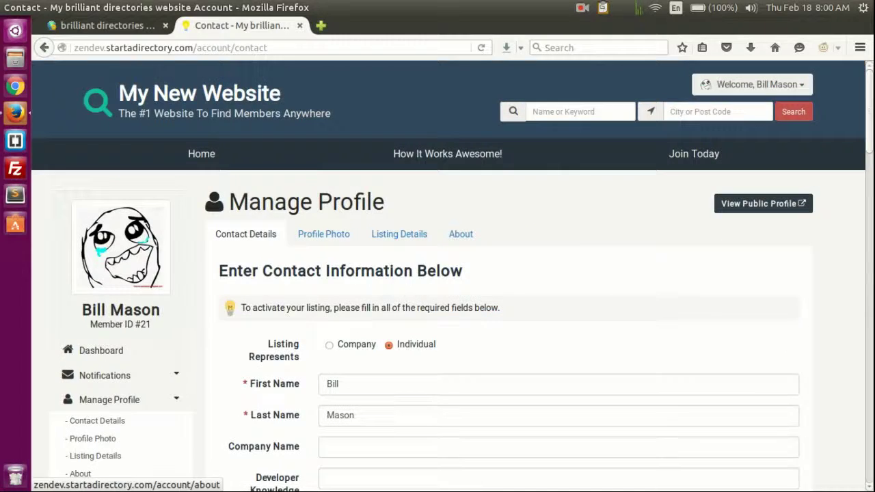
{"action": "scroll", "coordinate": [790, 296], "scroll_direction": "down", "scroll_amount": 3}
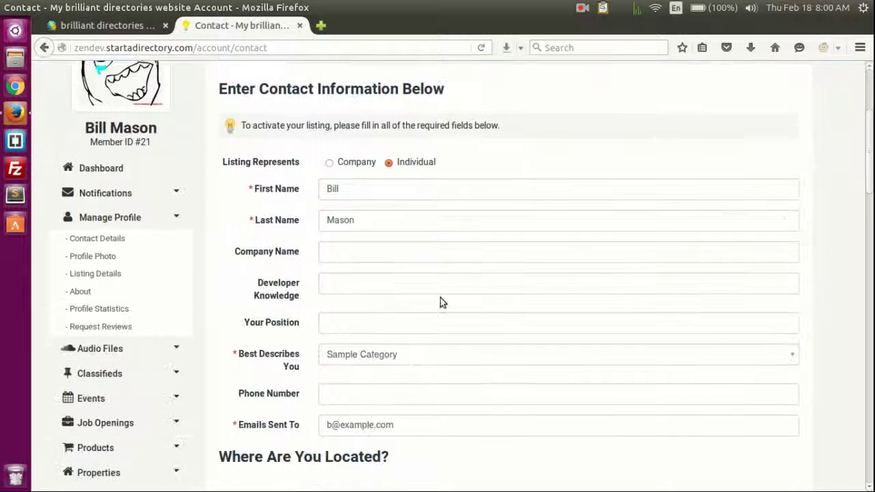
{"action": "left_click", "coordinate": [329, 285]}
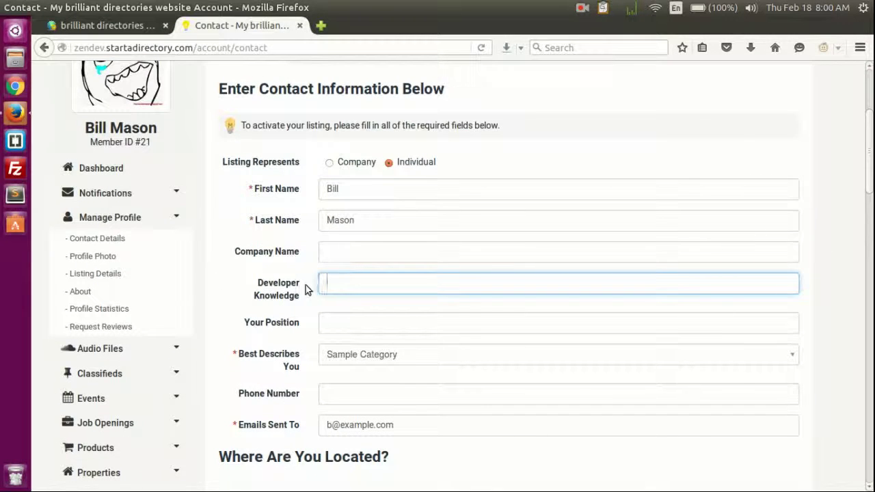
{"action": "scroll", "coordinate": [408, 304], "scroll_direction": "up", "scroll_amount": 3}
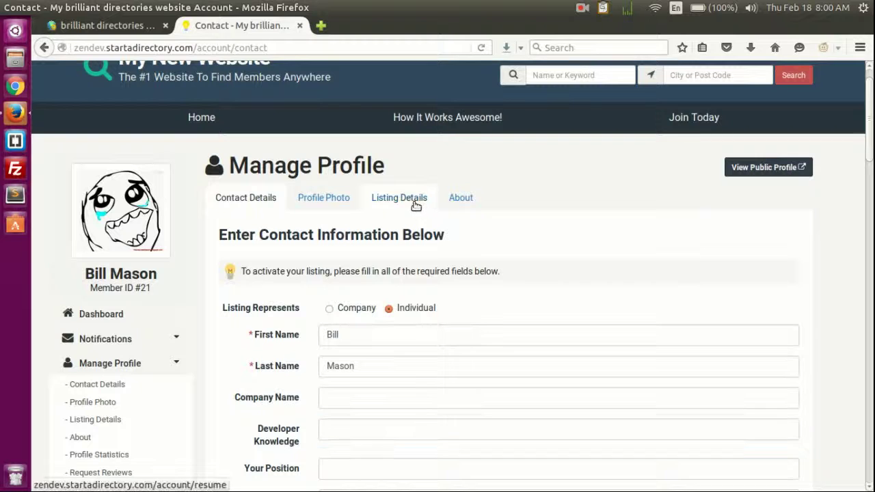
- Review the Listing Details Share More Details fields: quote, year established, programming languages
{"action": "left_click", "coordinate": [410, 199]}
{"action": "scroll", "coordinate": [612, 242], "scroll_direction": "down", "scroll_amount": 2}
{"action": "scroll", "coordinate": [267, 231], "scroll_direction": "down", "scroll_amount": 1}
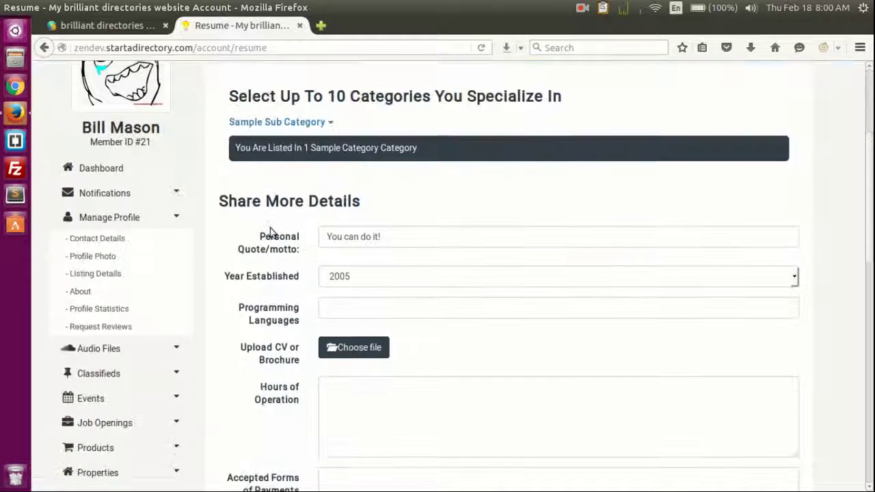
{"action": "scroll", "coordinate": [277, 292], "scroll_direction": "down", "scroll_amount": 2}
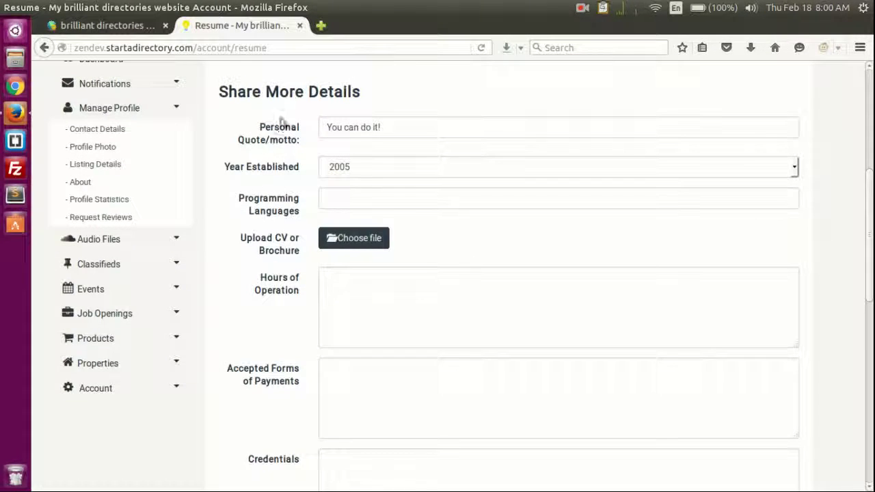
{"action": "scroll", "coordinate": [273, 361], "scroll_direction": "up", "scroll_amount": 3}
{"action": "scroll", "coordinate": [276, 328], "scroll_direction": "down", "scroll_amount": 3}
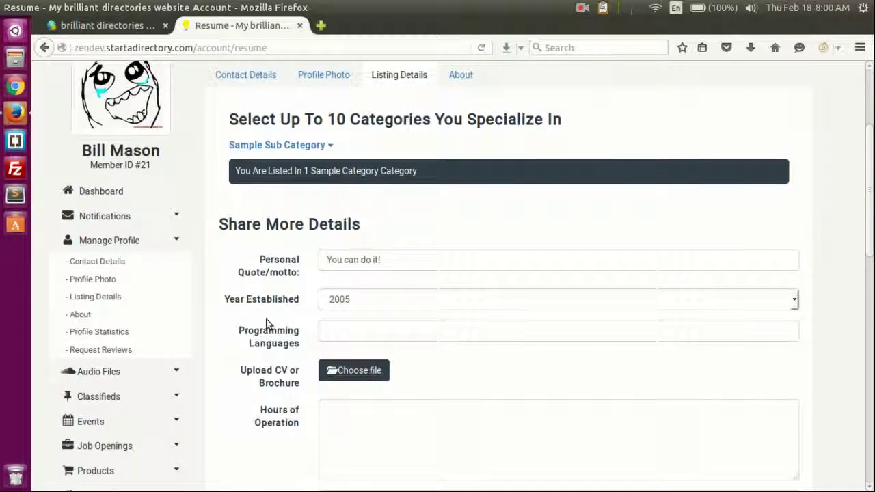
{"action": "scroll", "coordinate": [267, 325], "scroll_direction": "up", "scroll_amount": 3}
{"action": "scroll", "coordinate": [254, 238], "scroll_direction": "down", "scroll_amount": 2}
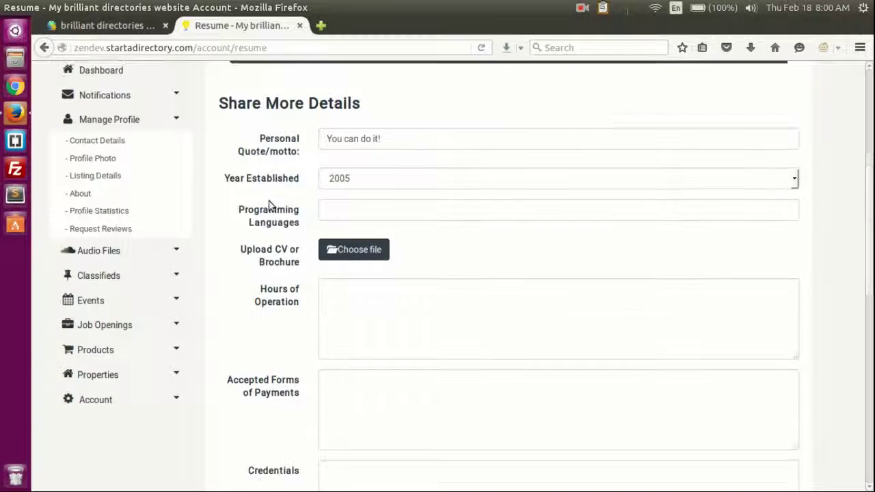
{"action": "scroll", "coordinate": [287, 205], "scroll_direction": "down", "scroll_amount": 3}
{"action": "scroll", "coordinate": [281, 269], "scroll_direction": "up", "scroll_amount": 2}
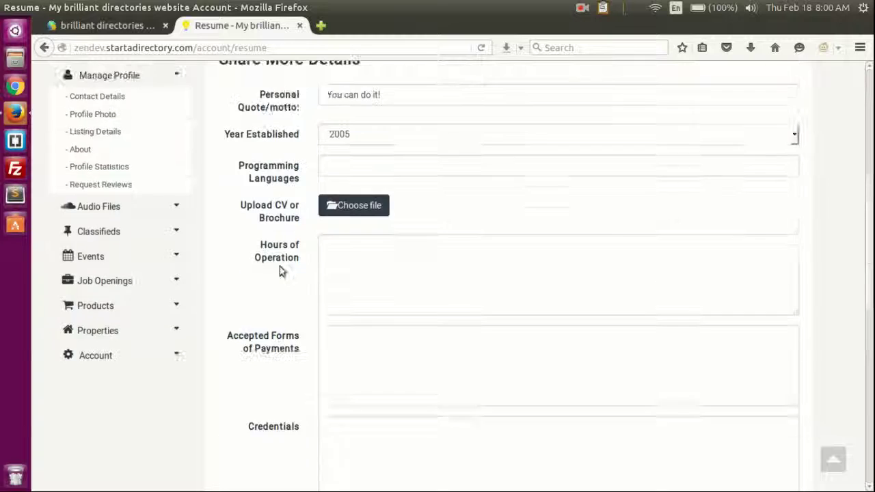
{"action": "scroll", "coordinate": [274, 260], "scroll_direction": "up", "scroll_amount": 2}
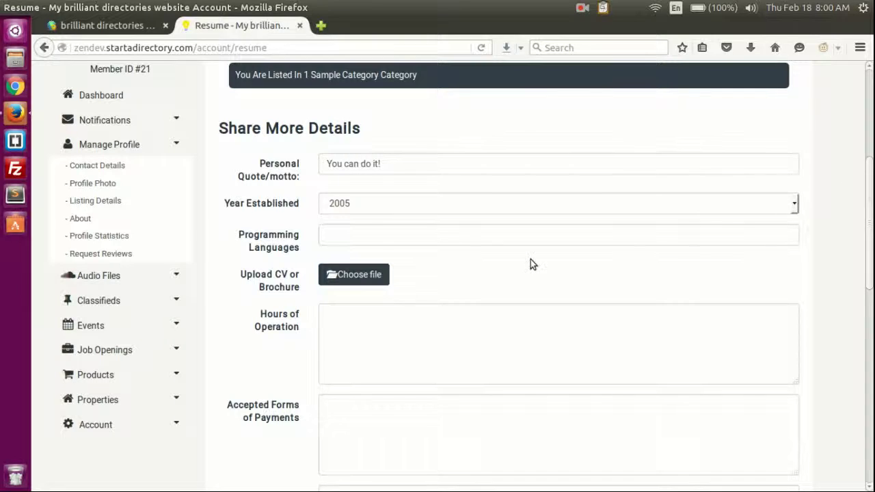
{"action": "scroll", "coordinate": [261, 246], "scroll_direction": "up", "scroll_amount": 2}
{"action": "scroll", "coordinate": [253, 239], "scroll_direction": "up", "scroll_amount": 1}
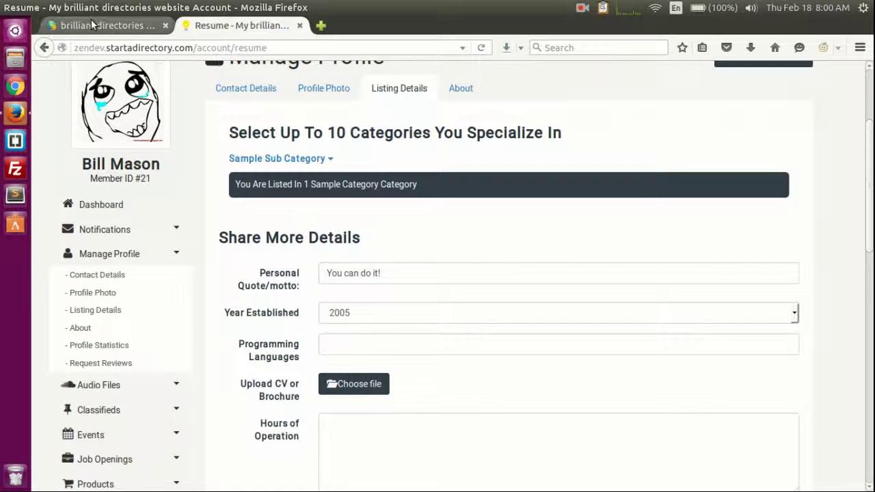
{"action": "scroll", "coordinate": [326, 385], "scroll_direction": "down", "scroll_amount": 4}
{"action": "scroll", "coordinate": [202, 124], "scroll_direction": "up", "scroll_amount": 4}
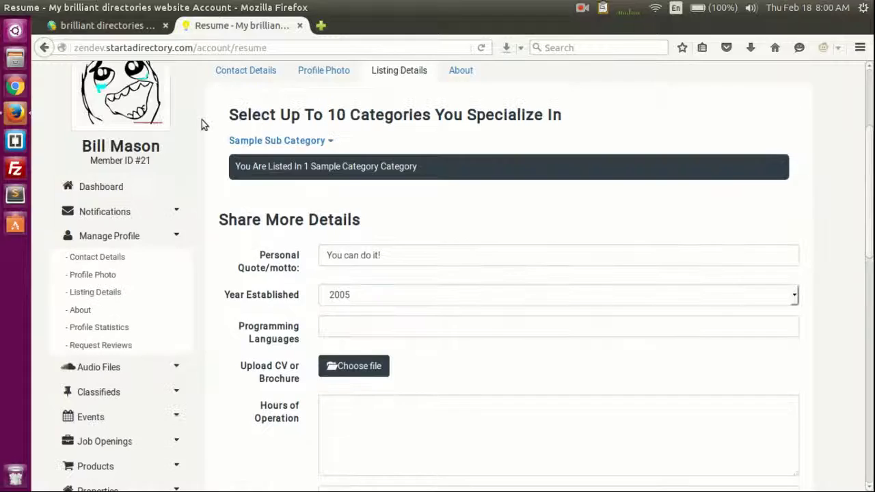
- In the admin tab, open the Listing - Details form in Form Manager
{"action": "left_click", "coordinate": [103, 25]}
{"action": "mouse_move", "coordinate": [74, 272]}
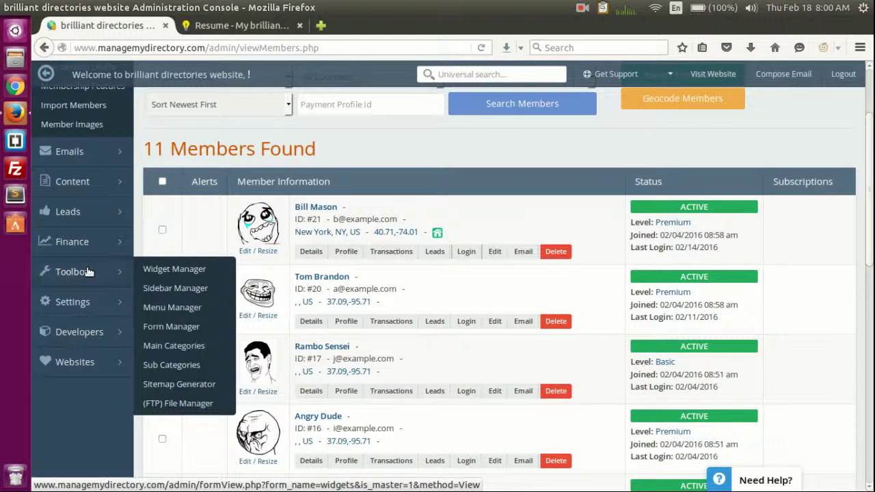
{"action": "left_click", "coordinate": [181, 333]}
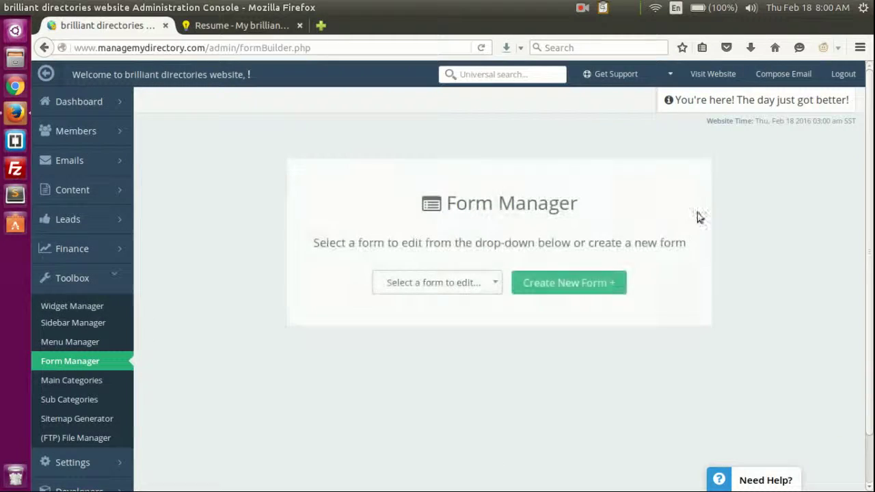
{"action": "scroll", "coordinate": [817, 216], "scroll_direction": "down", "scroll_amount": 1}
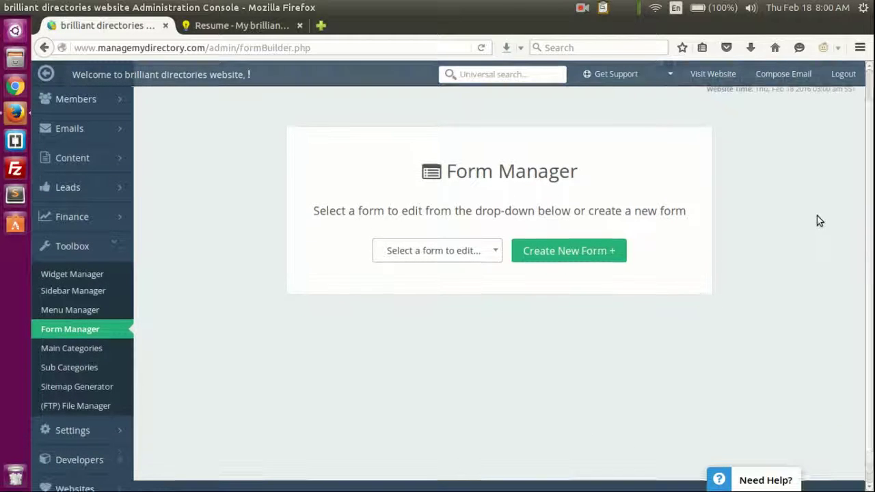
{"action": "left_click", "coordinate": [463, 252]}
{"action": "scroll", "coordinate": [464, 321], "scroll_direction": "down", "scroll_amount": 1}
{"action": "scroll", "coordinate": [447, 333], "scroll_direction": "down", "scroll_amount": 2}
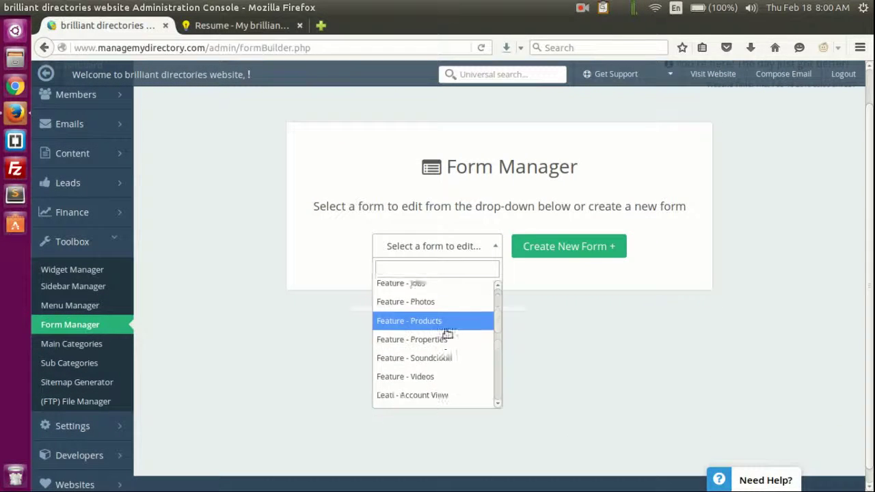
{"action": "scroll", "coordinate": [448, 333], "scroll_direction": "down", "scroll_amount": 1}
{"action": "scroll", "coordinate": [469, 363], "scroll_direction": "down", "scroll_amount": 2}
{"action": "scroll", "coordinate": [459, 381], "scroll_direction": "down", "scroll_amount": 1}
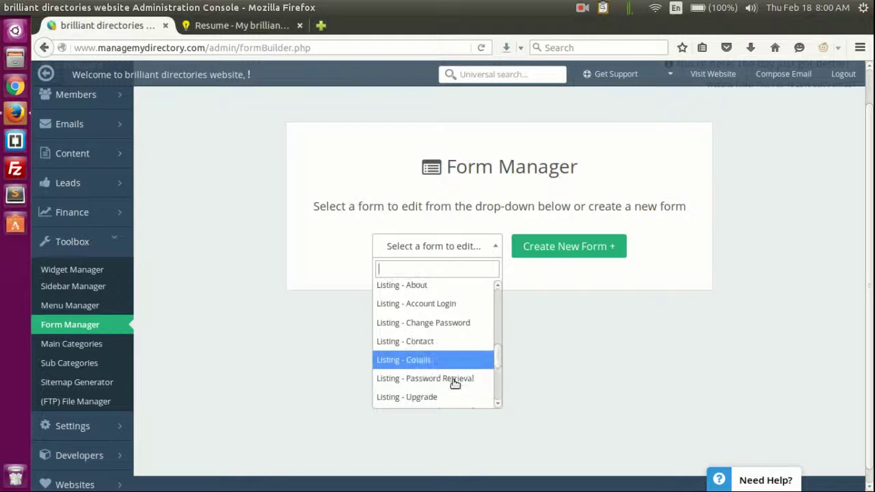
{"action": "scroll", "coordinate": [471, 321], "scroll_direction": "up", "scroll_amount": 1}
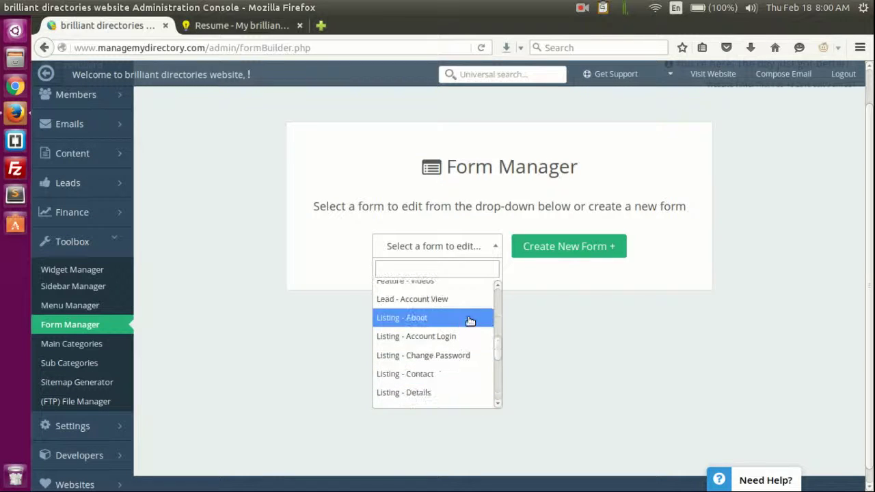
{"action": "scroll", "coordinate": [472, 318], "scroll_direction": "down", "scroll_amount": 1}
{"action": "scroll", "coordinate": [473, 315], "scroll_direction": "down", "scroll_amount": 1}
{"action": "scroll", "coordinate": [459, 311], "scroll_direction": "down", "scroll_amount": 1}
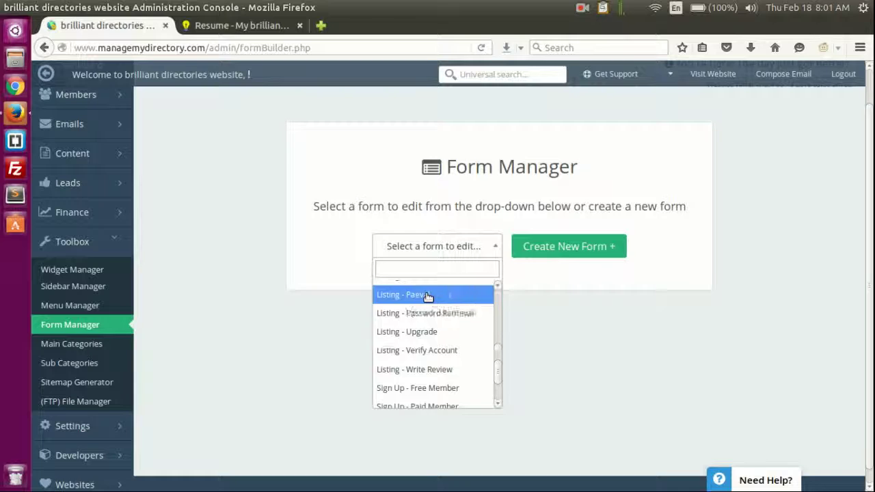
{"action": "left_click", "coordinate": [428, 295]}
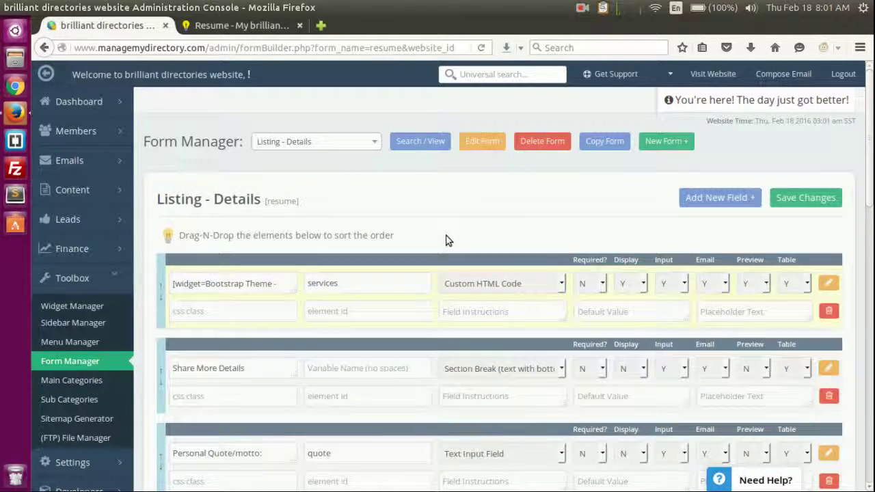
{"action": "scroll", "coordinate": [536, 212], "scroll_direction": "down", "scroll_amount": 5}
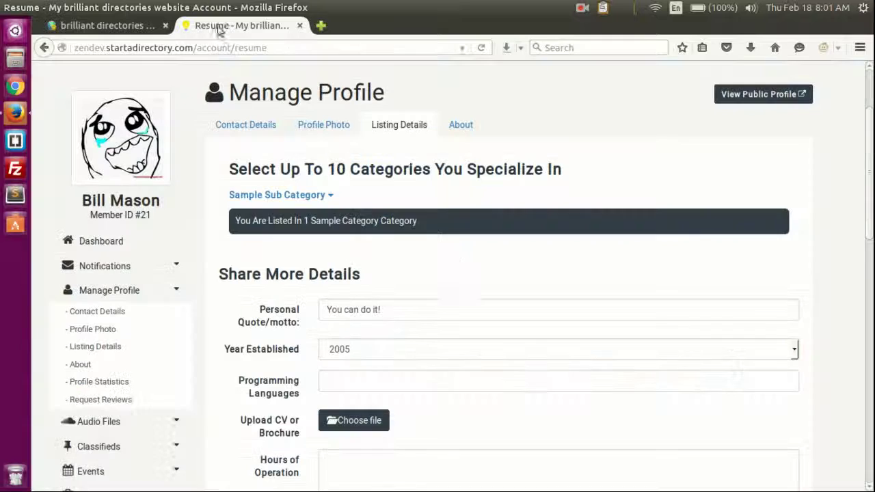
- Compare the form builder fields against the member's Listing Details page
{"action": "left_click", "coordinate": [220, 27]}
{"action": "scroll", "coordinate": [311, 251], "scroll_direction": "down", "scroll_amount": 3}
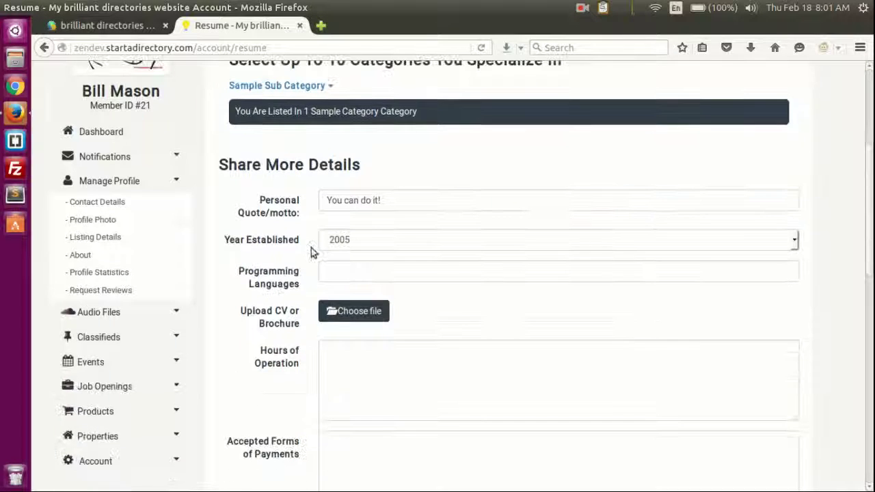
{"action": "mouse_move", "coordinate": [130, 26]}
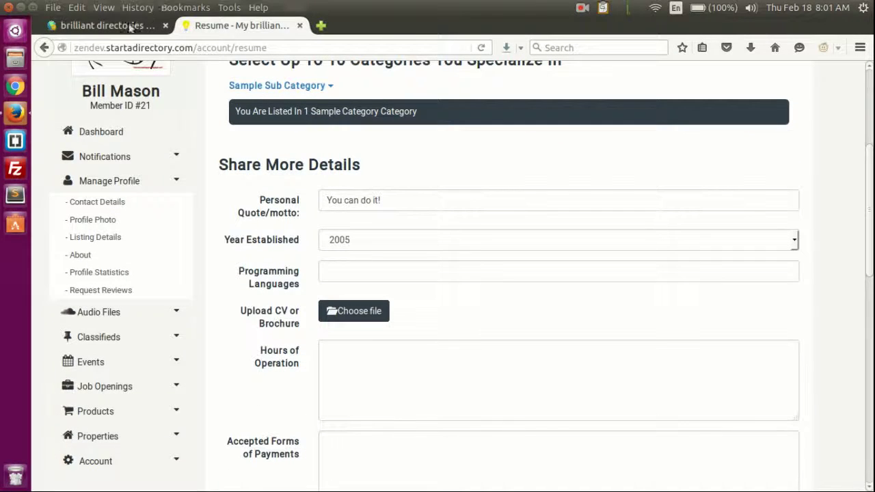
{"action": "left_click", "coordinate": [103, 25]}
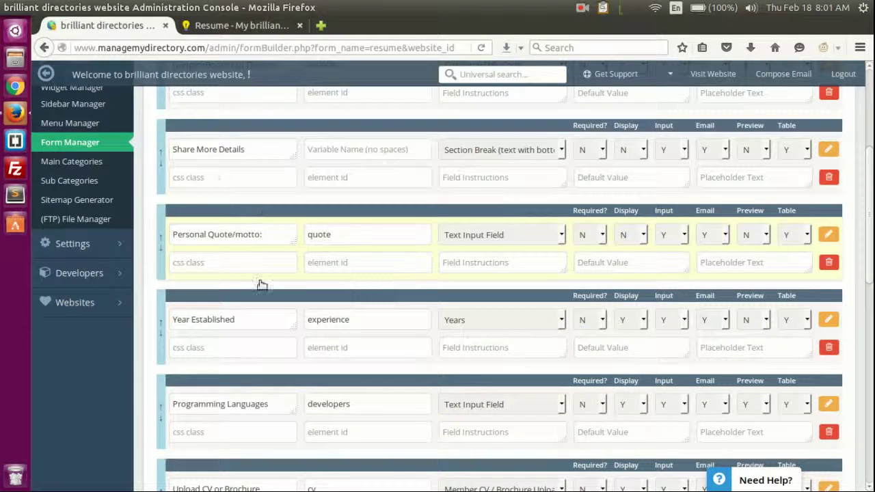
{"action": "left_click", "coordinate": [233, 24]}
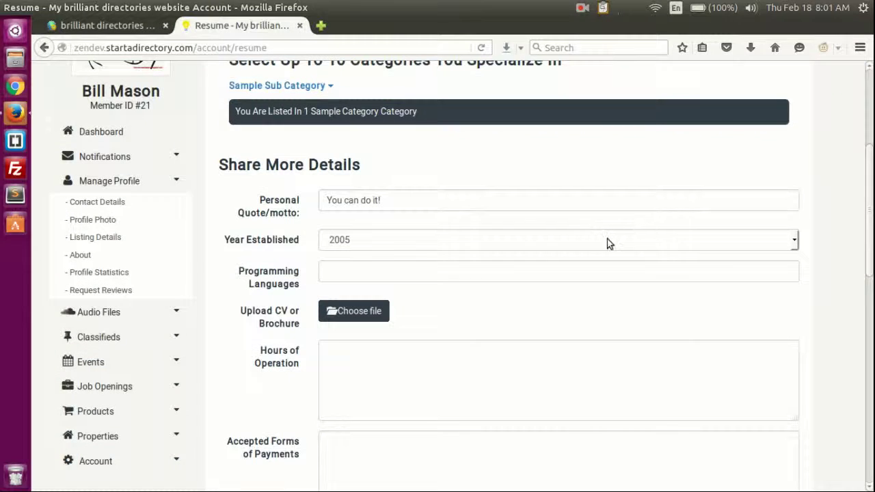
{"action": "scroll", "coordinate": [288, 241], "scroll_direction": "down", "scroll_amount": 2}
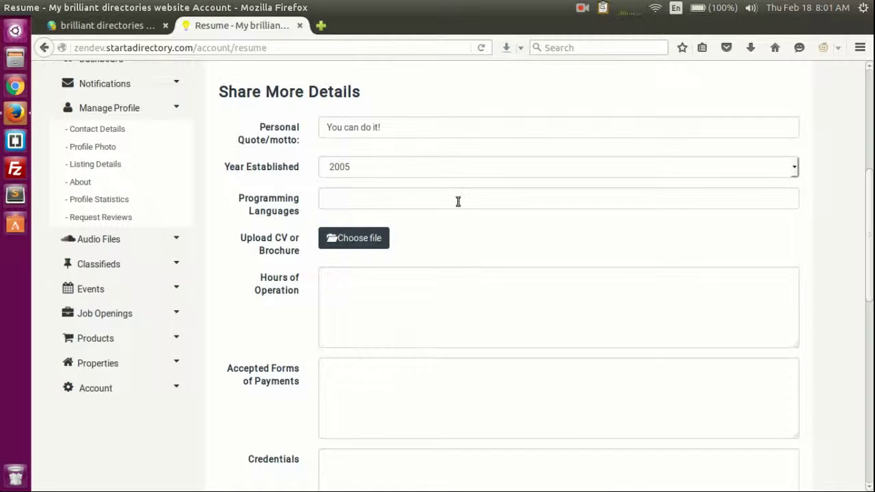
{"action": "scroll", "coordinate": [461, 197], "scroll_direction": "up", "scroll_amount": 1}
{"action": "scroll", "coordinate": [445, 237], "scroll_direction": "up", "scroll_amount": 2}
{"action": "scroll", "coordinate": [387, 299], "scroll_direction": "up", "scroll_amount": 1}
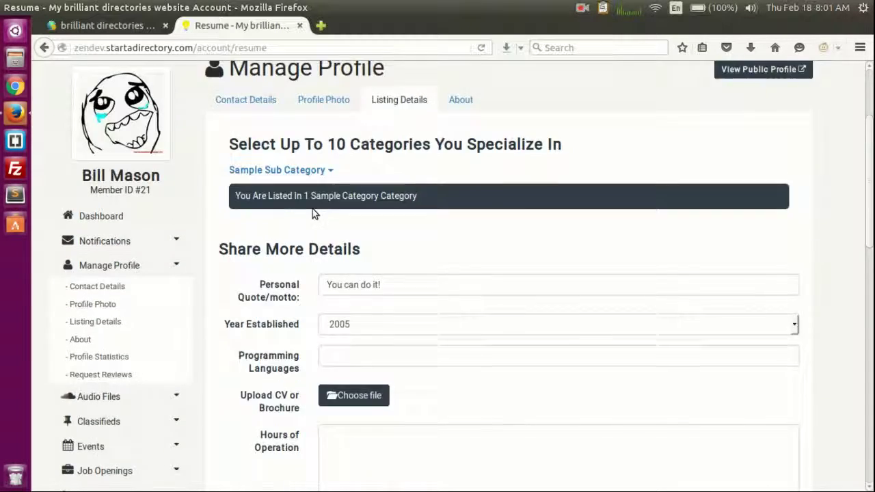
- Add a new field at the top of Listing - Details as a drop-down
{"action": "scroll", "coordinate": [312, 209], "scroll_direction": "up", "scroll_amount": 3}
{"action": "left_click", "coordinate": [102, 26]}
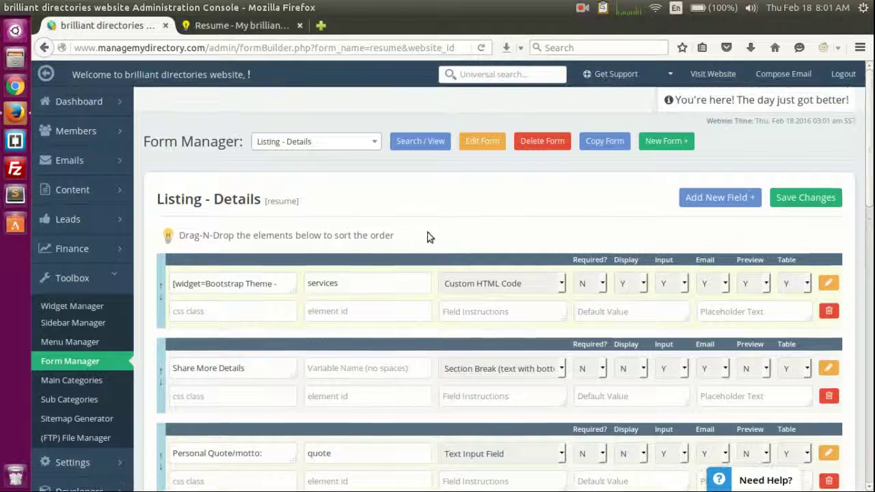
{"action": "left_click", "coordinate": [711, 198]}
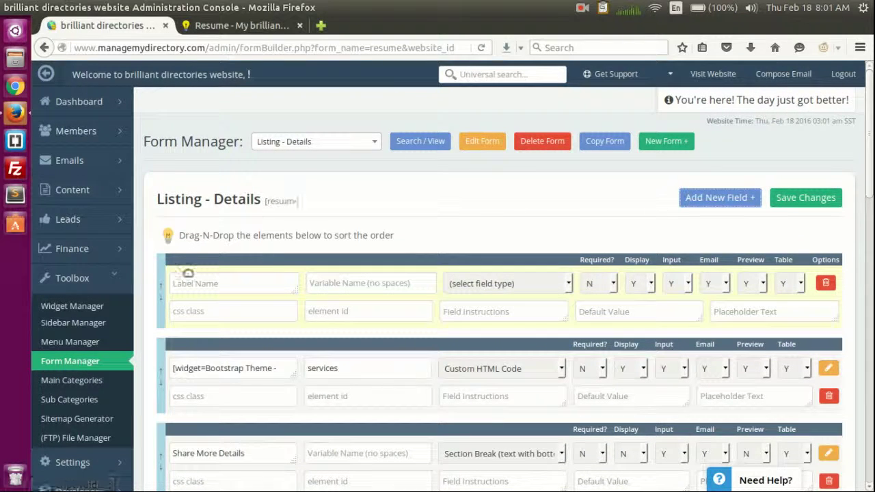
{"action": "left_click", "coordinate": [529, 283]}
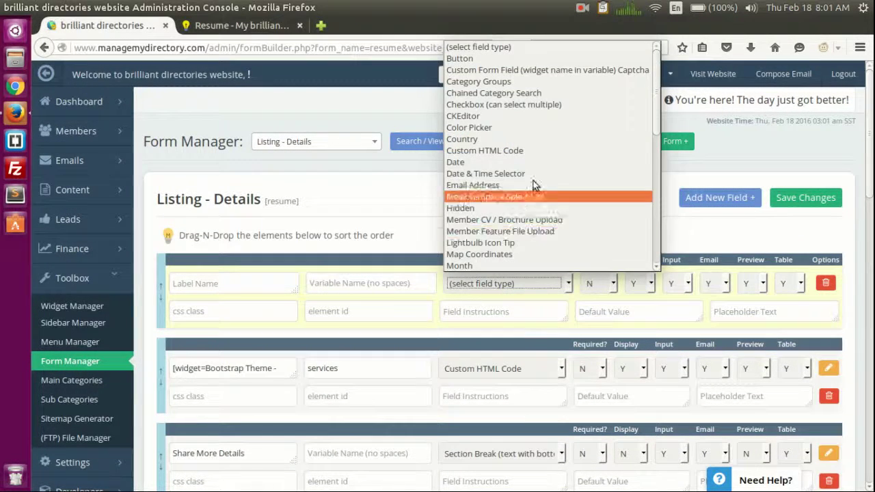
{"action": "scroll", "coordinate": [546, 159], "scroll_direction": "down", "scroll_amount": 1}
{"action": "scroll", "coordinate": [547, 156], "scroll_direction": "down", "scroll_amount": 4}
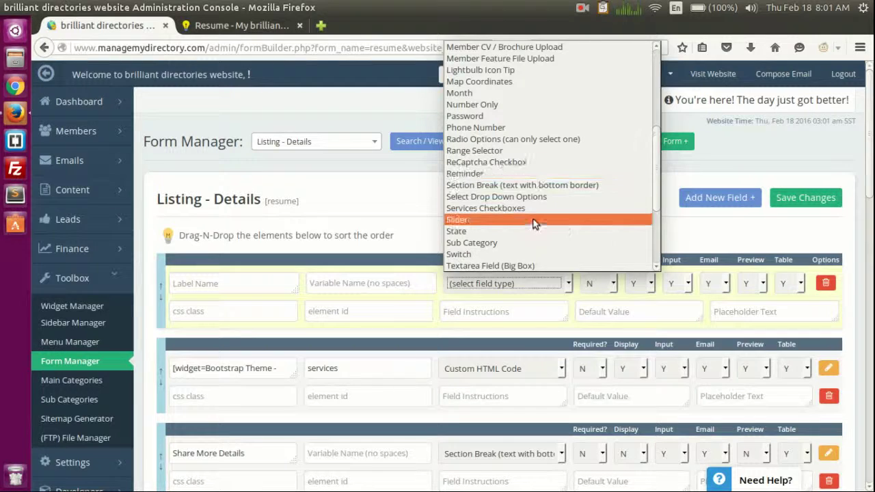
{"action": "left_click", "coordinate": [530, 196]}
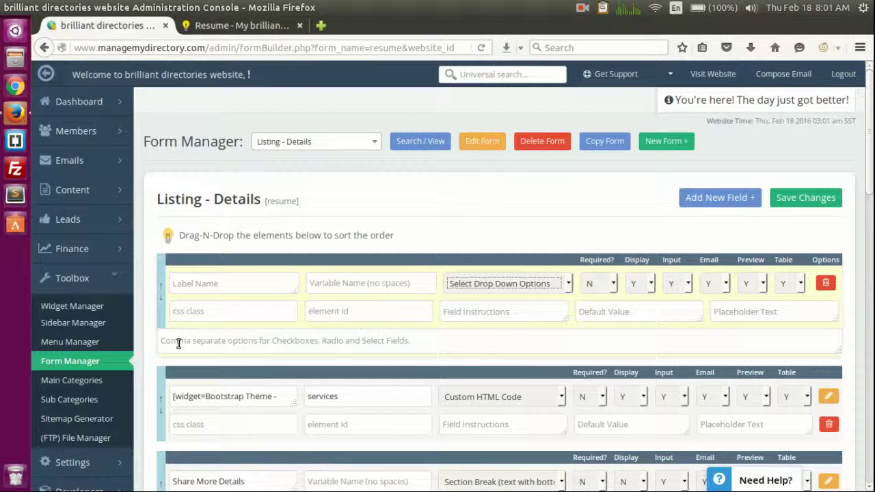
{"action": "left_click", "coordinate": [181, 340]}
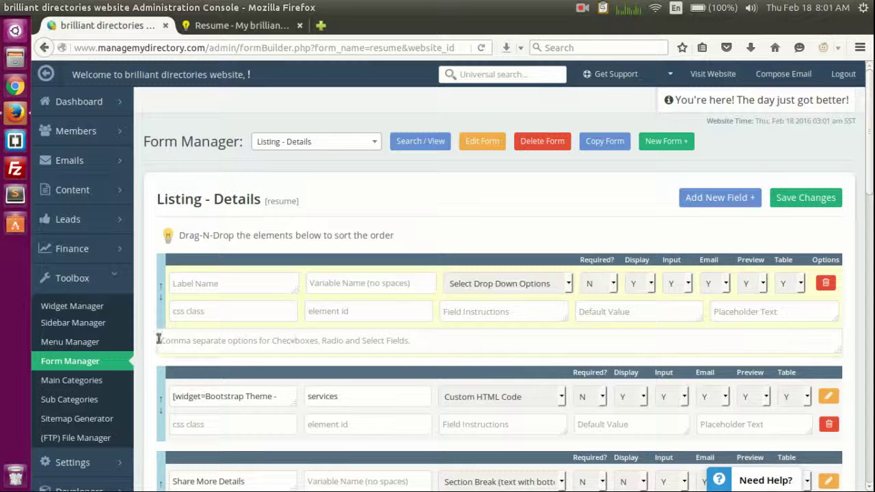
- Try the plain text type, then revert the new field to Select Drop Down Options
{"action": "left_click", "coordinate": [513, 283]}
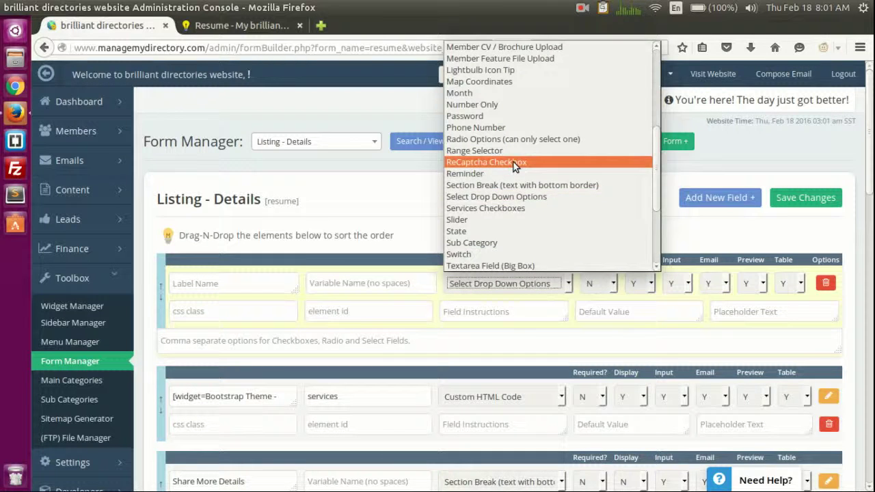
{"action": "scroll", "coordinate": [501, 192], "scroll_direction": "up", "scroll_amount": 1}
{"action": "scroll", "coordinate": [502, 192], "scroll_direction": "down", "scroll_amount": 3}
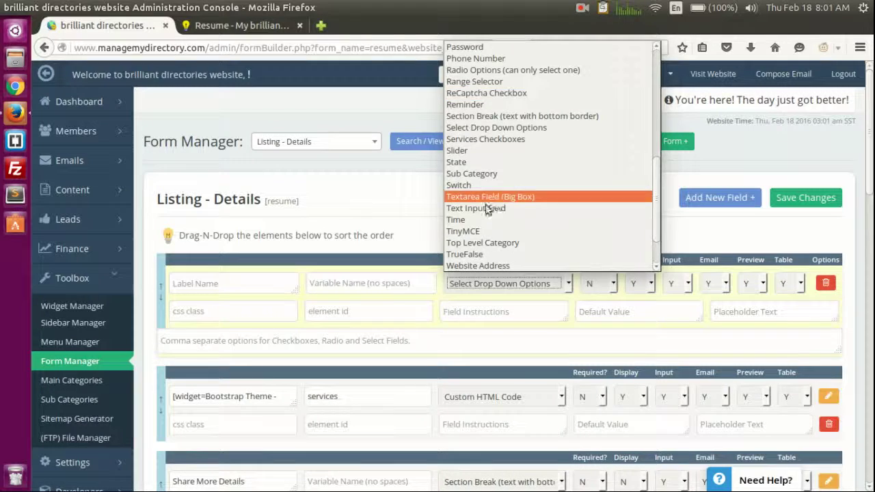
{"action": "left_click", "coordinate": [492, 205]}
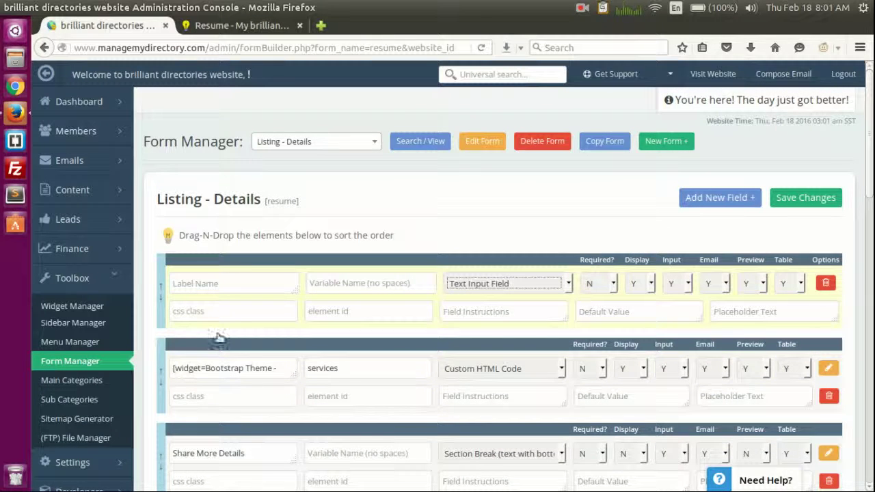
{"action": "left_click", "coordinate": [499, 283]}
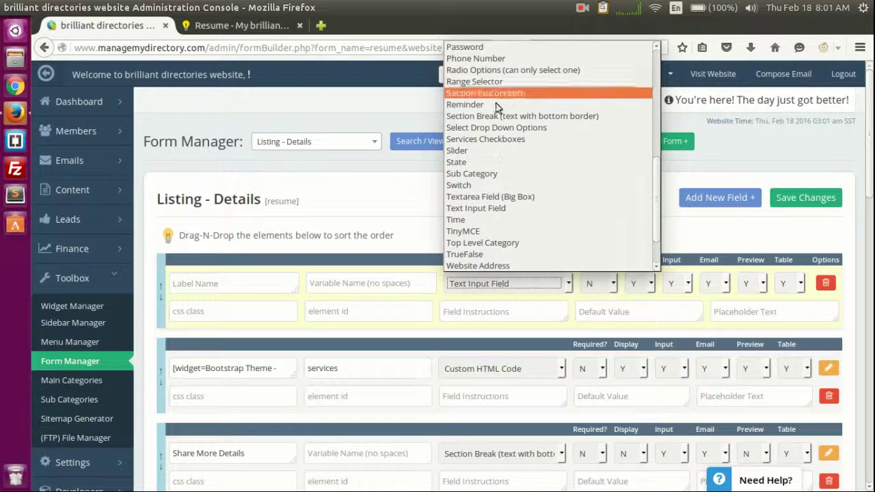
{"action": "left_click", "coordinate": [506, 128]}
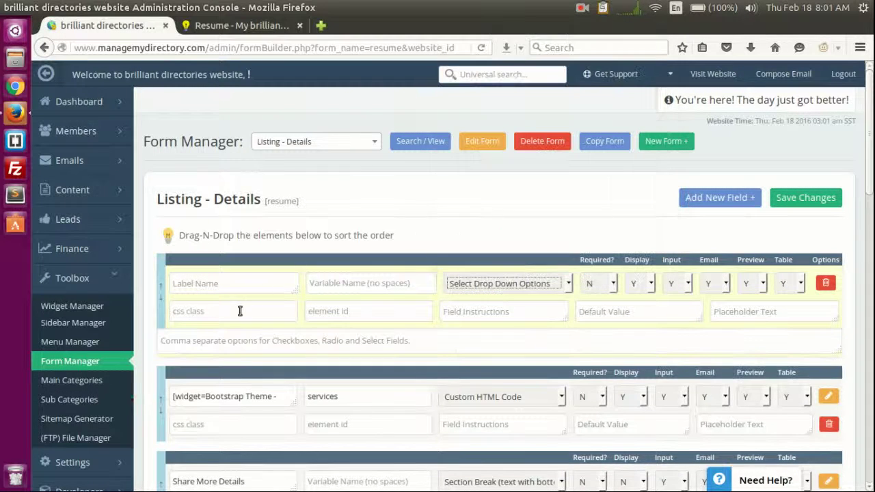
- Enter pet options cat through wolverine, variable favoritePet, and begin the Cute Pets label
{"action": "left_click", "coordinate": [461, 340]}
{"action": "type", "text": "cat"}
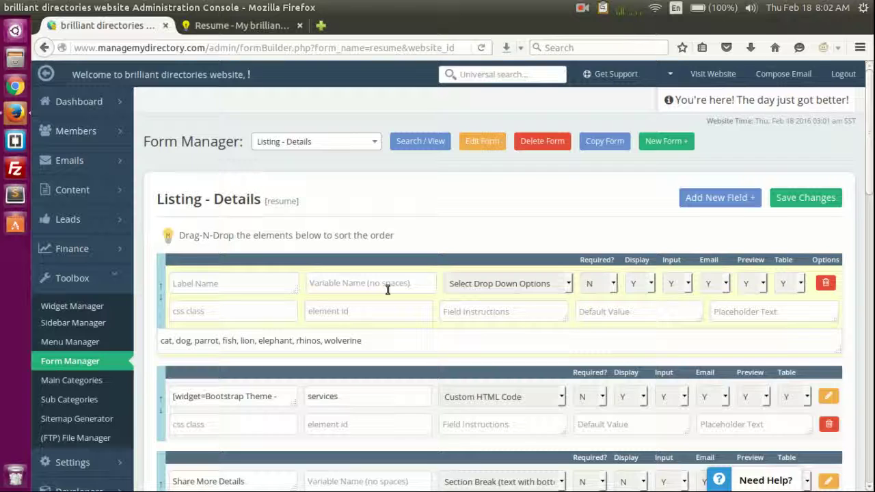
{"action": "type", "text": "favo"}
{"action": "type", "text": "ritePet"}
{"action": "type", "text": "Fa"}
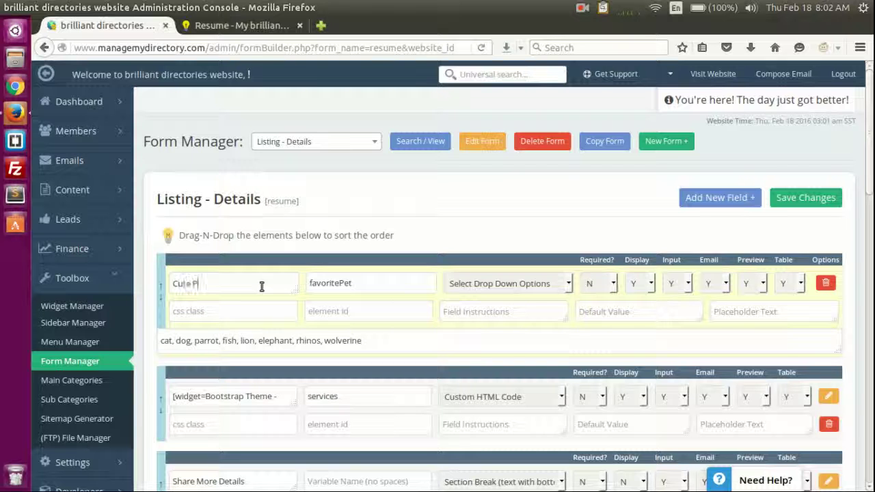
{"action": "type", "text": "ets"}
- Add another new field at the top and try radio options for it
{"action": "left_click", "coordinate": [742, 197]}
{"action": "left_click", "coordinate": [489, 285]}
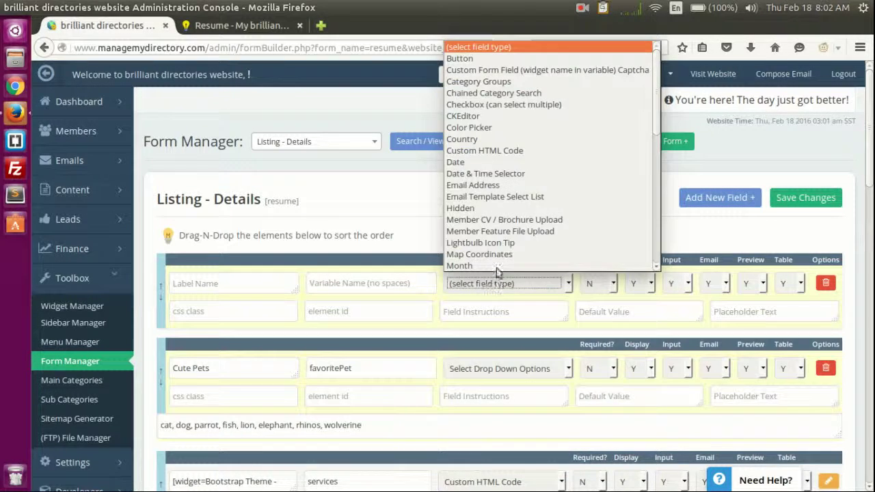
{"action": "scroll", "coordinate": [563, 143], "scroll_direction": "down", "scroll_amount": 5}
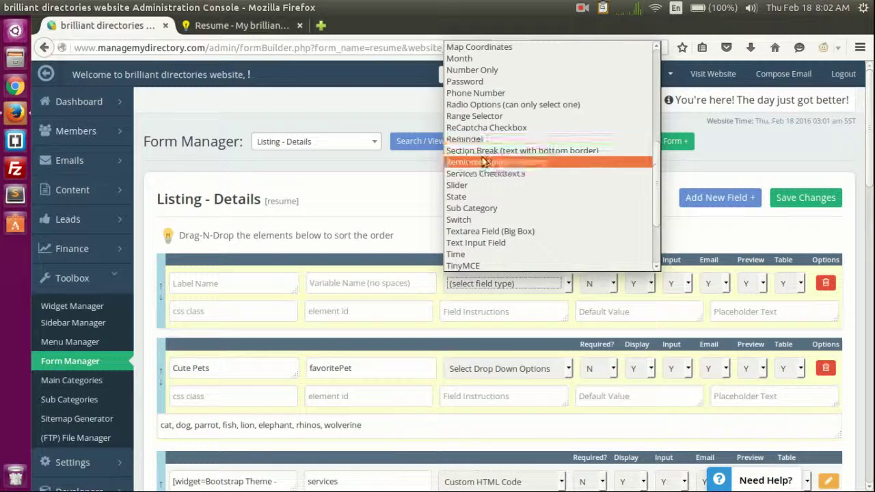
{"action": "left_click", "coordinate": [487, 106]}
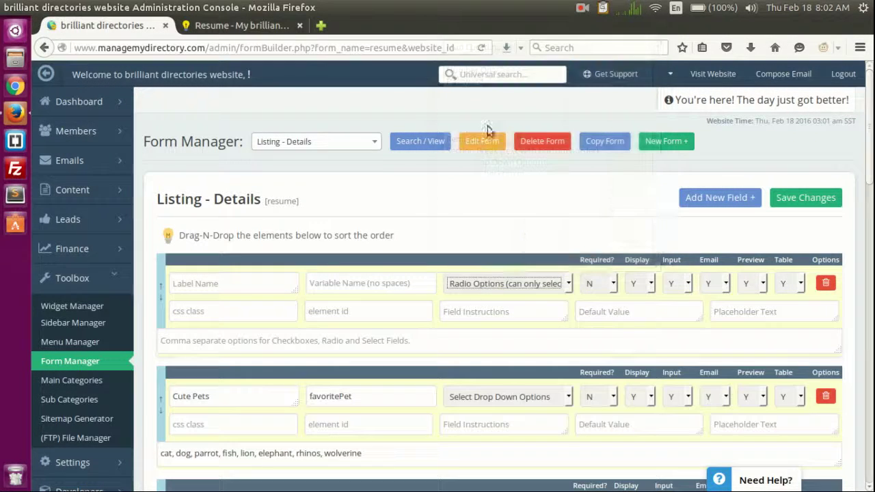
{"action": "left_click", "coordinate": [482, 282]}
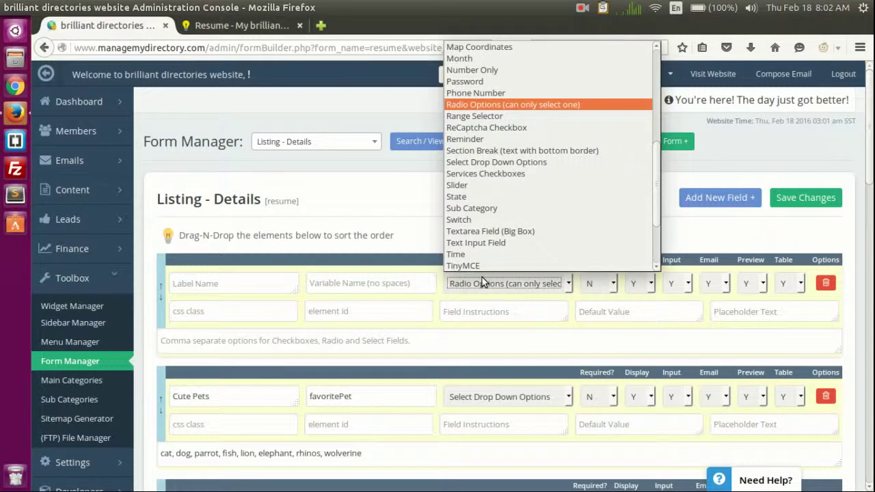
{"action": "left_click", "coordinate": [481, 106]}
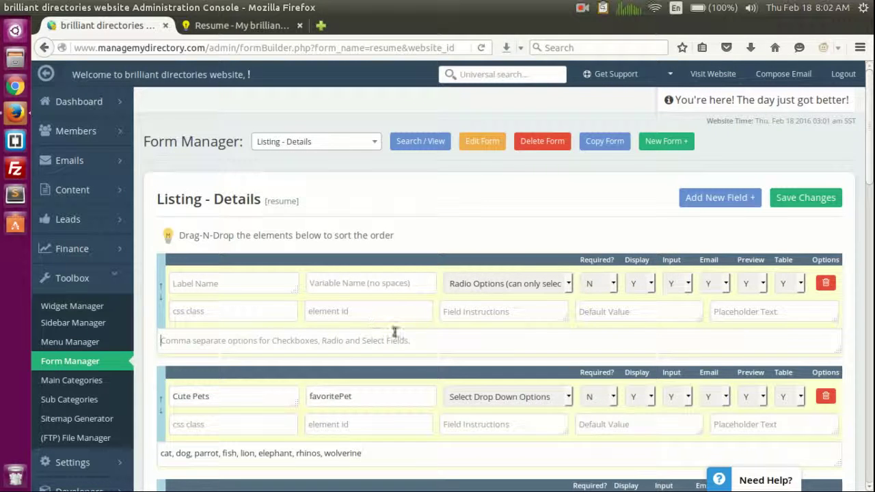
- Change the new field's type to Checkbox (can select multiple)
{"action": "left_click", "coordinate": [484, 280]}
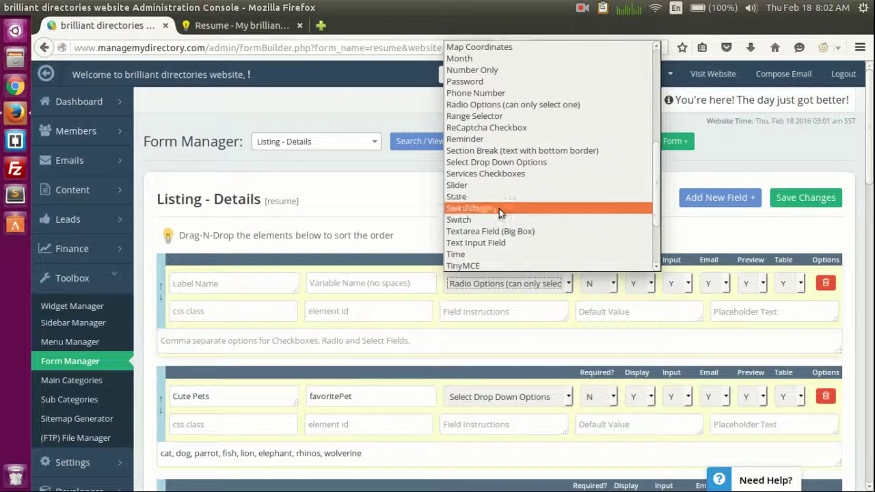
{"action": "left_click", "coordinate": [510, 174]}
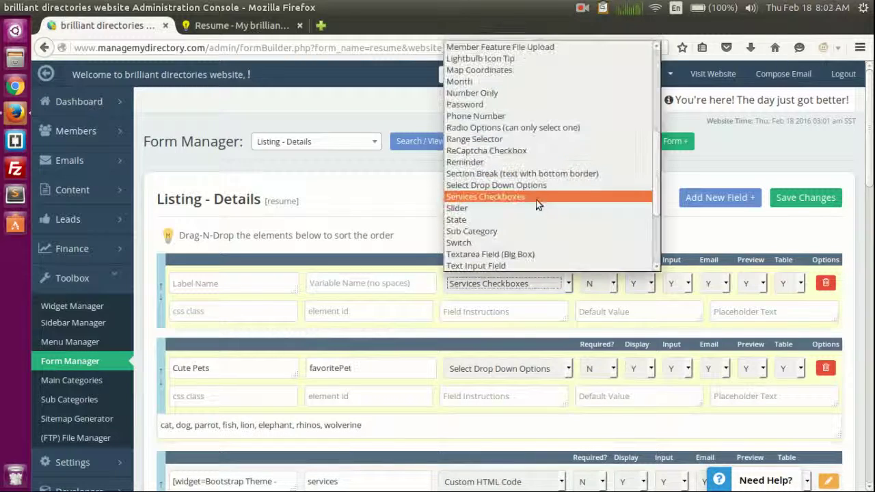
{"action": "scroll", "coordinate": [538, 204], "scroll_direction": "up", "scroll_amount": 3}
{"action": "scroll", "coordinate": [539, 204], "scroll_direction": "up", "scroll_amount": 3}
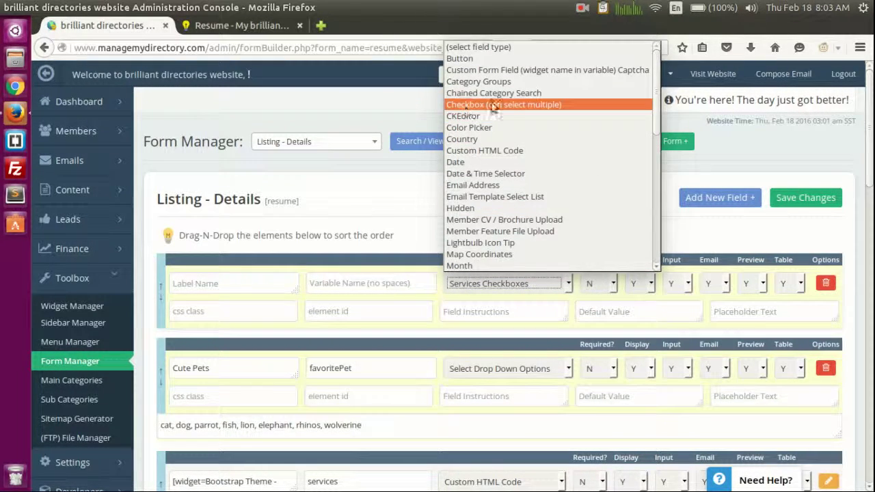
{"action": "left_click", "coordinate": [527, 108]}
{"action": "left_click", "coordinate": [233, 339]}
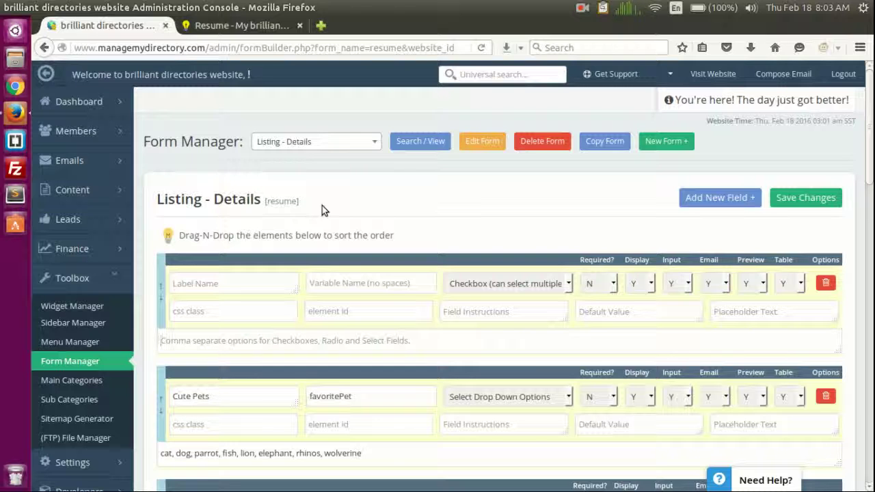
- Enter country options costa rica, united states, colombia, brazil, mexico, ukraine, china, australia, fixing the typo
{"action": "type", "text": "costa"}
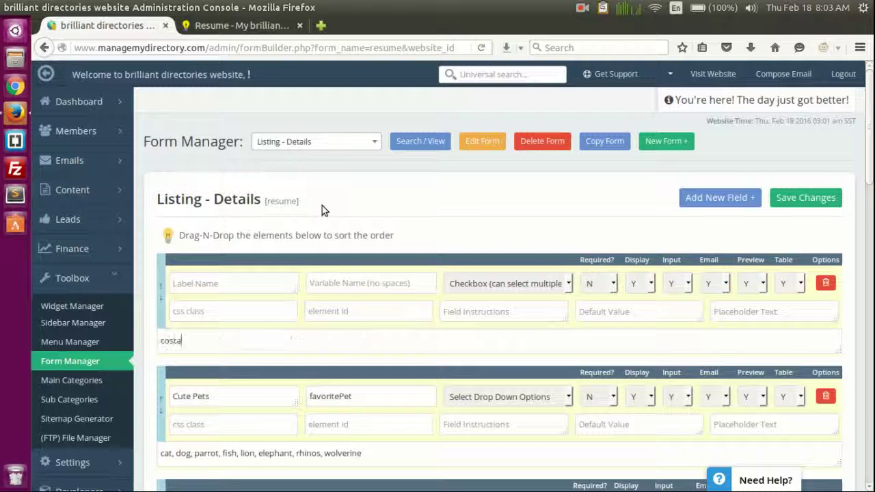
{"action": "type", "text": " rica, "}
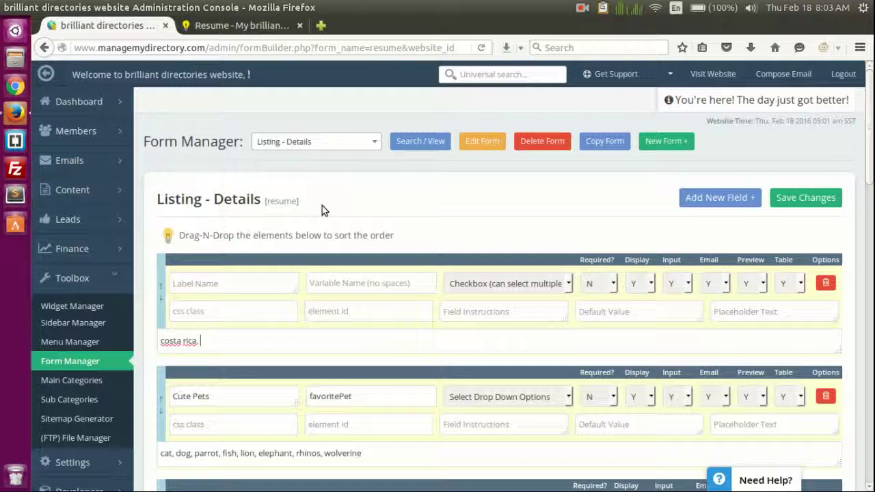
{"action": "type", "text": "united stated"}
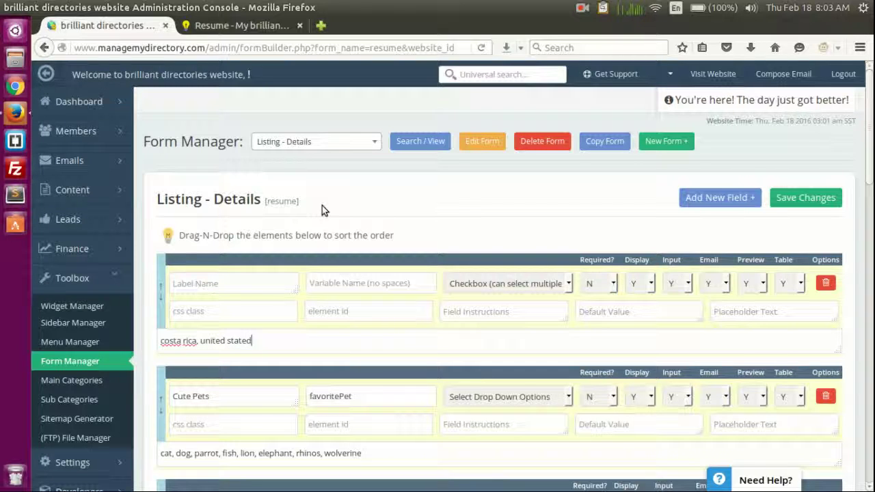
{"action": "type", "text": ", colombia, b"}
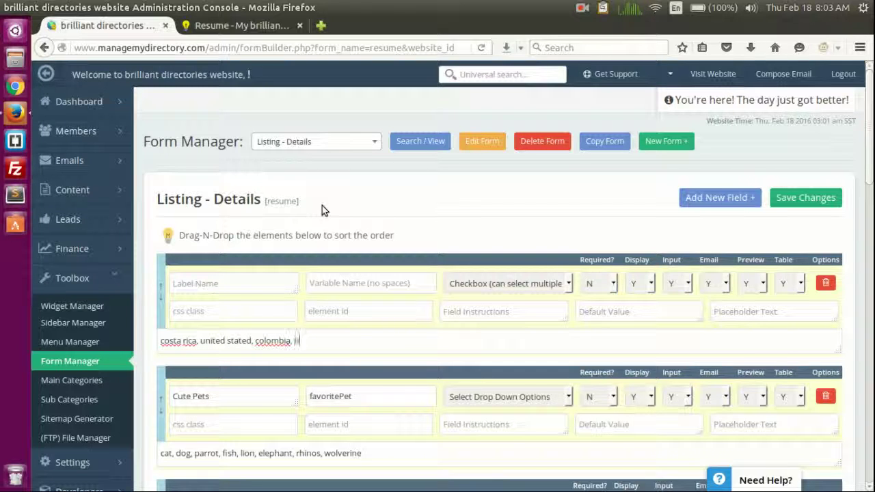
{"action": "type", "text": "razil, mexico,"}
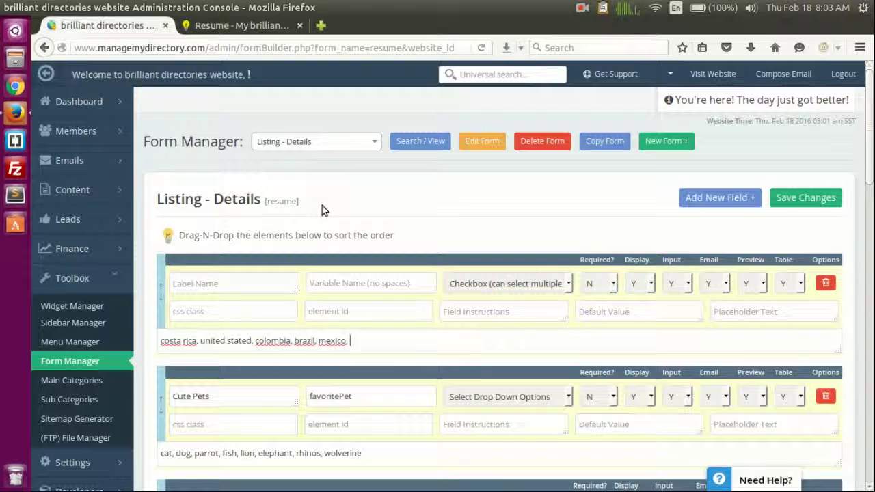
{"action": "type", "text": " ukraine, china, australia"}
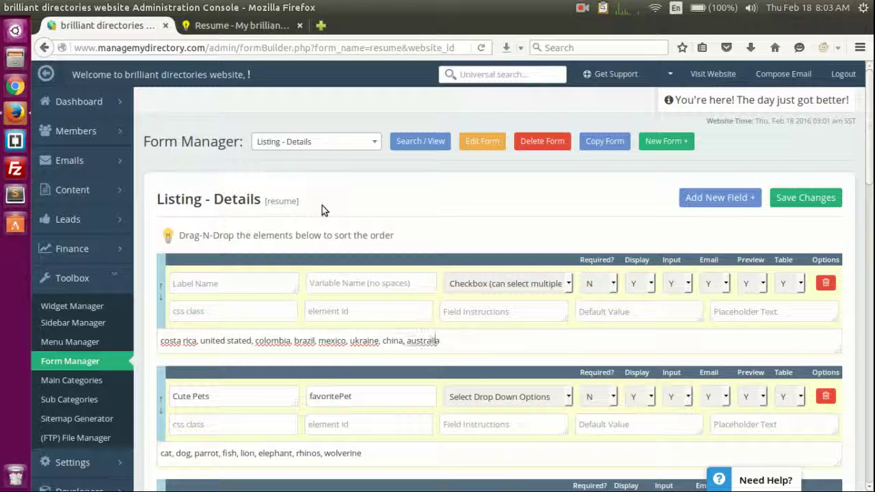
{"action": "key", "text": "Right"}
{"action": "key", "text": "Right"}
{"action": "key", "text": "Right"}
{"action": "key", "text": "BackSpace"}
{"action": "type", "text": "s"}
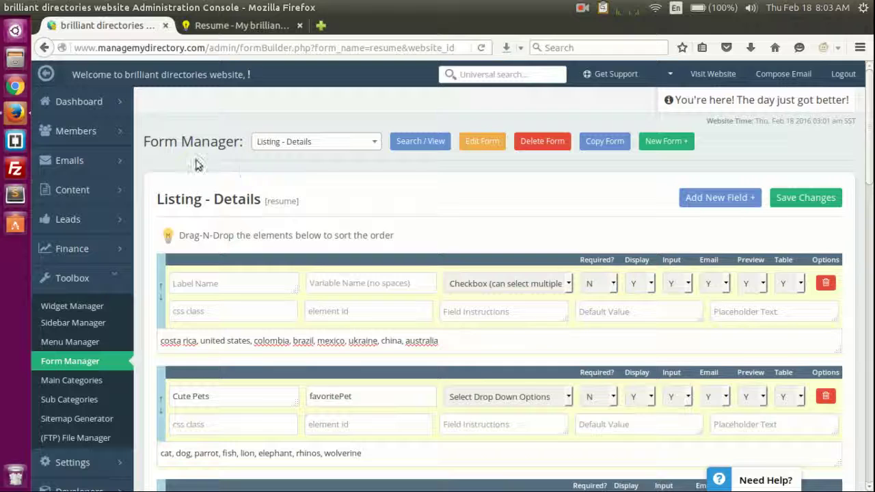
- Set the checkbox field's variable to visitedCountries and label to Visited Countries
{"action": "left_click", "coordinate": [430, 287]}
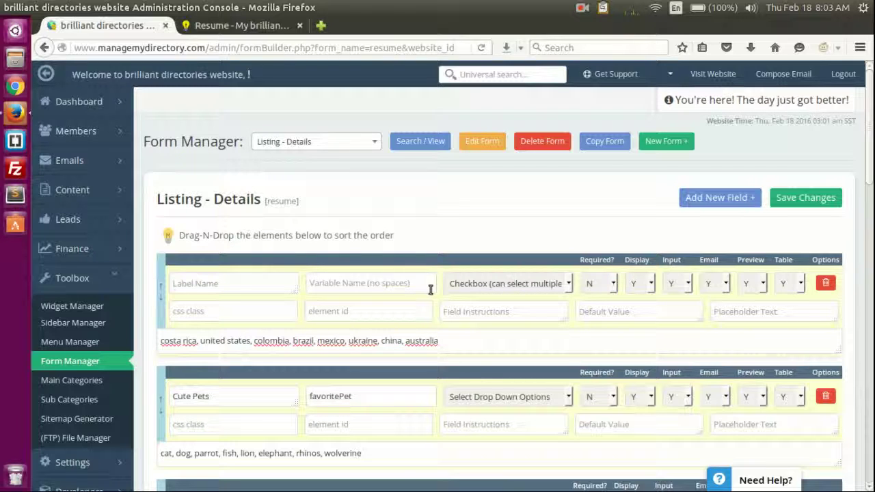
{"action": "type", "text": "visitedCountrie"}
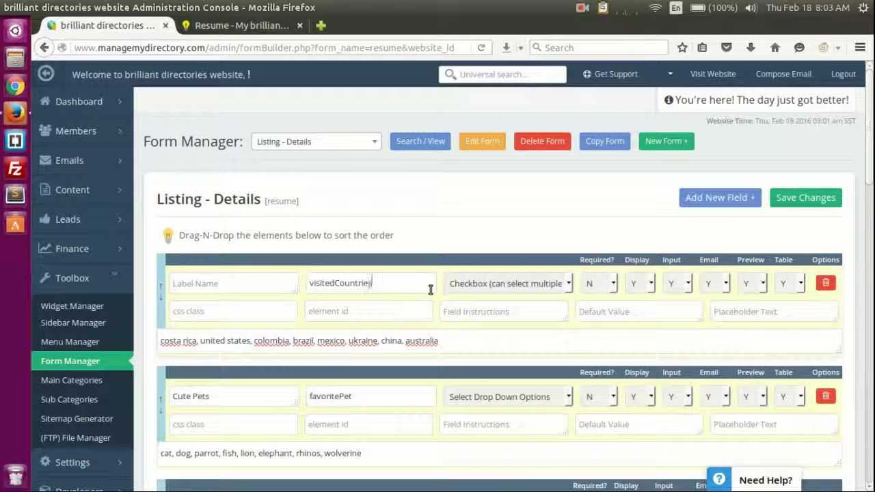
{"action": "type", "text": "s"}
{"action": "left_click", "coordinate": [264, 293]}
{"action": "type", "text": "ed Countries"}
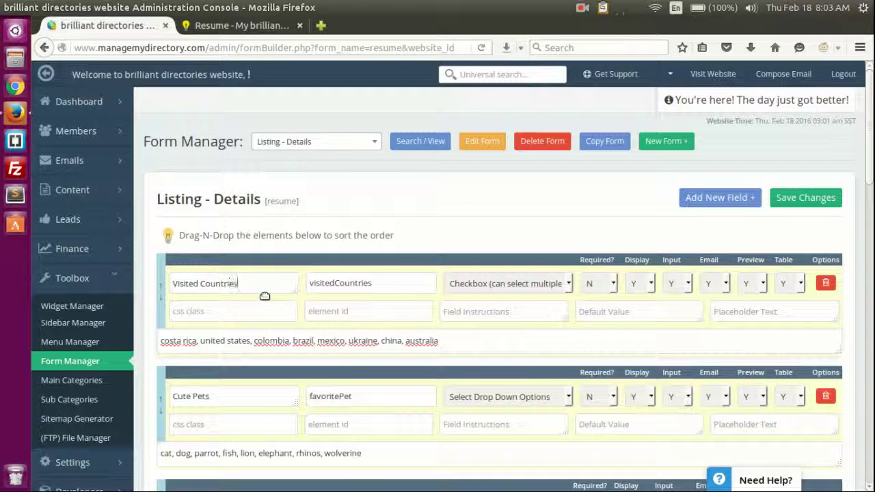
- Drag the Cute Pets field to just below Upload CV or Brochure
{"action": "scroll", "coordinate": [339, 270], "scroll_direction": "down", "scroll_amount": 1}
{"action": "scroll", "coordinate": [230, 230], "scroll_direction": "down", "scroll_amount": 3}
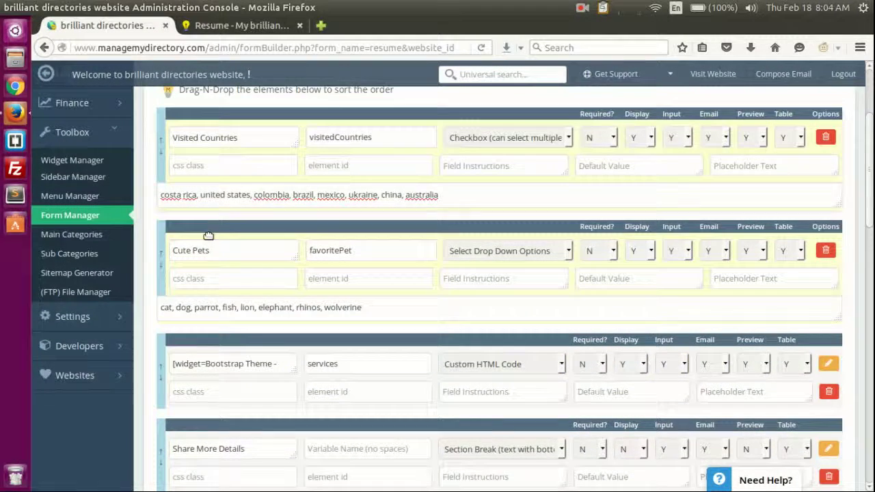
{"action": "mouse_move", "coordinate": [231, 190]}
{"action": "left_mouse_down"}
{"action": "mouse_move", "coordinate": [240, 432]}
{"action": "mouse_move", "coordinate": [265, 248]}
{"action": "mouse_move", "coordinate": [245, 342]}
{"action": "left_mouse_up"}
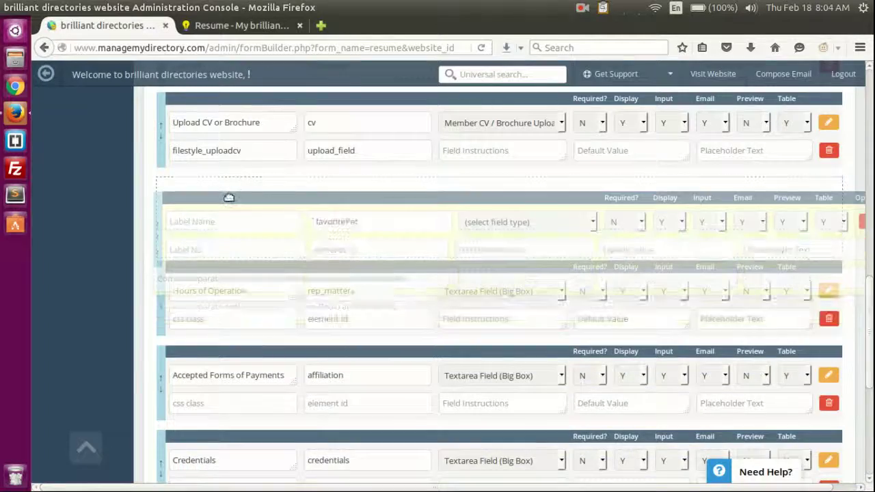
{"action": "left_click_drag", "start_coordinate": [245, 342], "coordinate": [205, 205]}
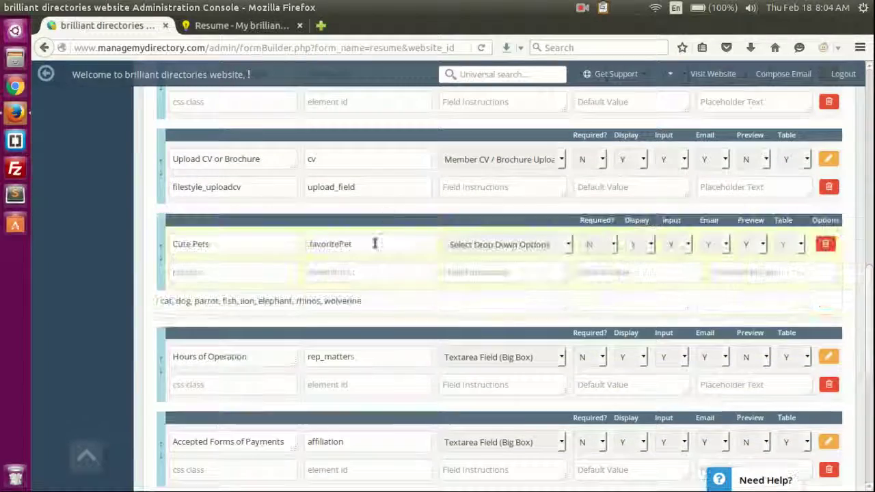
- Drag the Visited Countries field to sit right after Cute Pets
{"action": "scroll", "coordinate": [391, 262], "scroll_direction": "up", "scroll_amount": 5}
{"action": "scroll", "coordinate": [264, 203], "scroll_direction": "up", "scroll_amount": 5}
{"action": "scroll", "coordinate": [246, 189], "scroll_direction": "up", "scroll_amount": 2}
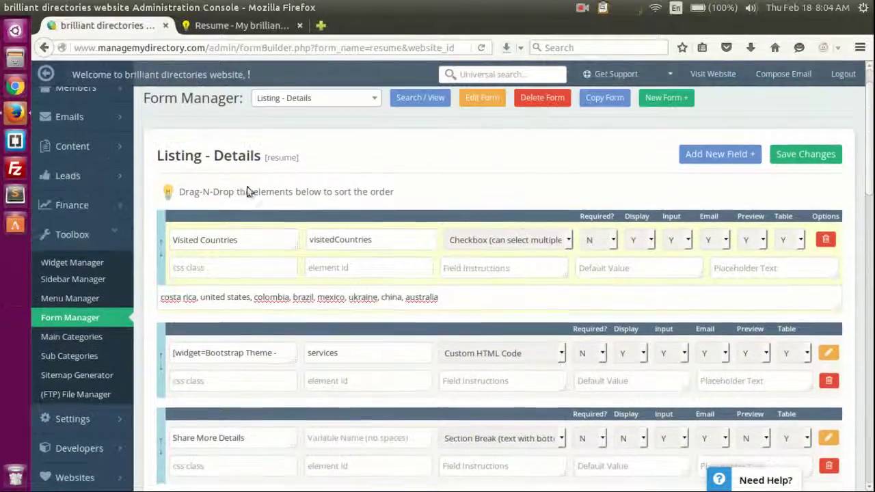
{"action": "left_click_drag", "start_coordinate": [238, 219], "coordinate": [227, 341]}
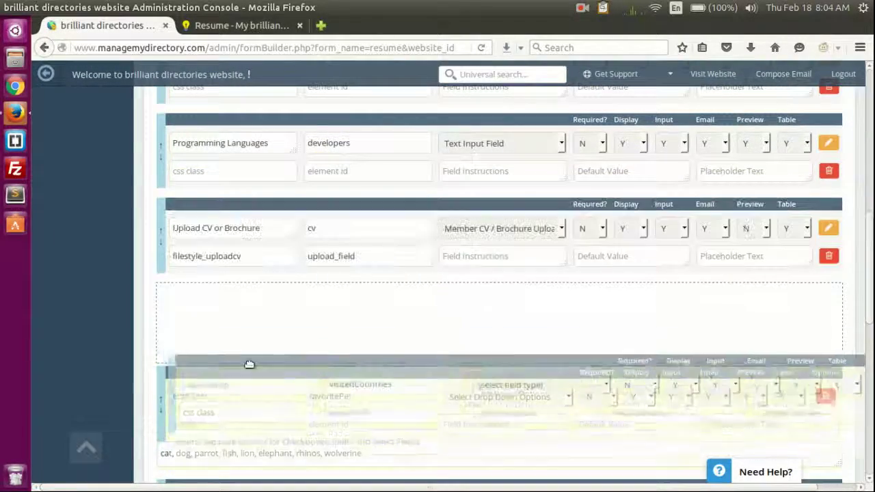
{"action": "mouse_move", "coordinate": [227, 342]}
{"action": "left_mouse_down"}
{"action": "mouse_move", "coordinate": [275, 383]}
{"action": "mouse_move", "coordinate": [233, 400]}
{"action": "left_mouse_up"}
{"action": "scroll", "coordinate": [445, 380], "scroll_direction": "up", "scroll_amount": 5}
{"action": "scroll", "coordinate": [468, 350], "scroll_direction": "up", "scroll_amount": 5}
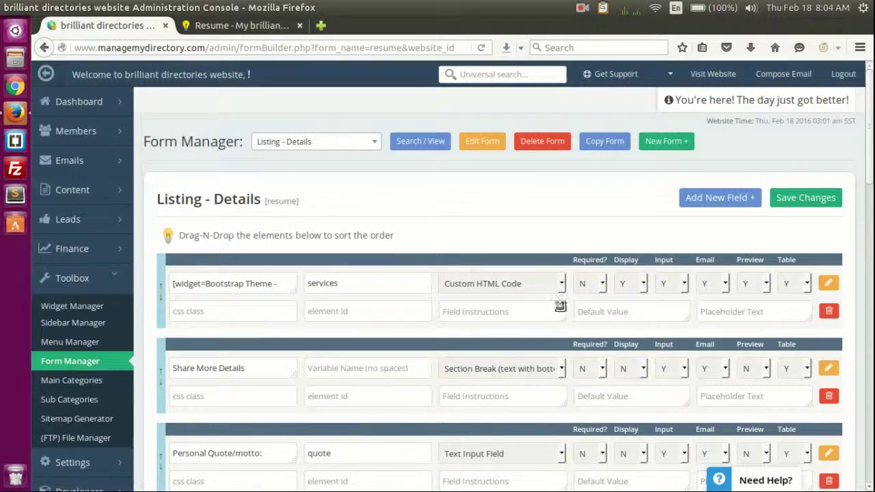
- Save the form changes and reload the member's Resume profile page
{"action": "left_click", "coordinate": [803, 198]}
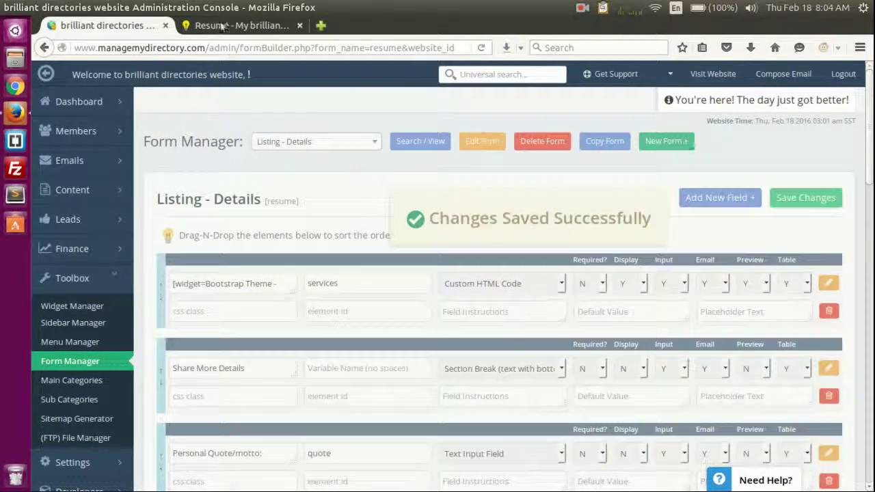
{"action": "left_click", "coordinate": [243, 26]}
{"action": "key", "text": "F5"}
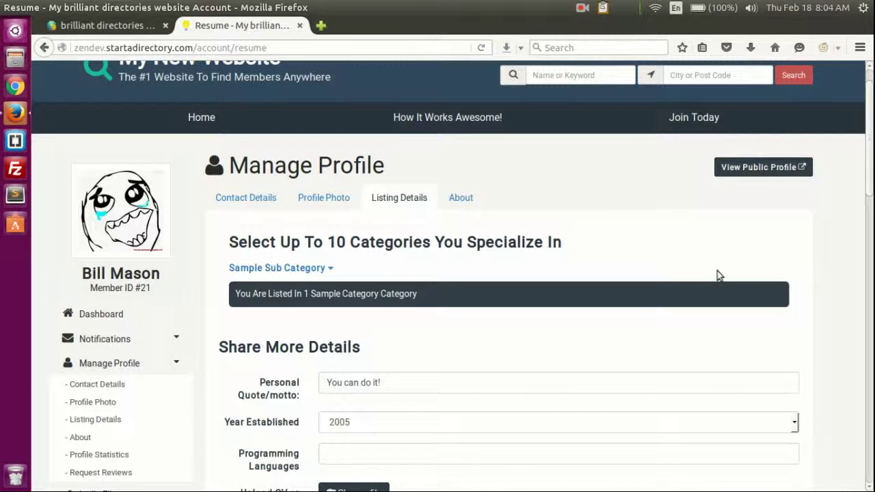
{"action": "scroll", "coordinate": [728, 257], "scroll_direction": "down", "scroll_amount": 4}
{"action": "scroll", "coordinate": [711, 256], "scroll_direction": "down", "scroll_amount": 4}
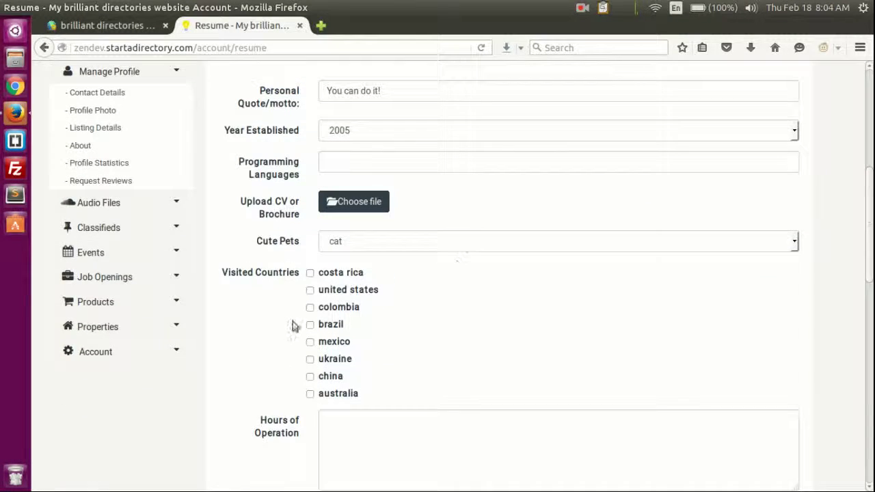
{"action": "scroll", "coordinate": [260, 270], "scroll_direction": "down", "scroll_amount": 1}
{"action": "scroll", "coordinate": [281, 318], "scroll_direction": "down", "scroll_amount": 2}
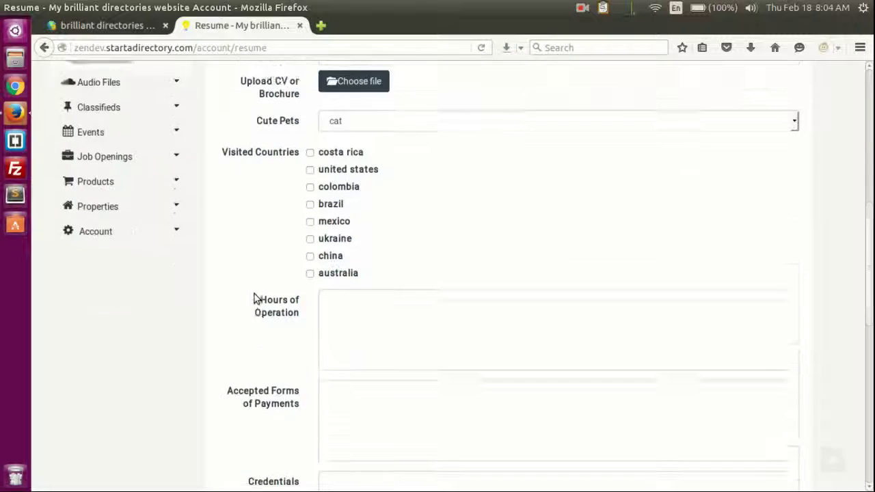
{"action": "scroll", "coordinate": [253, 294], "scroll_direction": "up", "scroll_amount": 2}
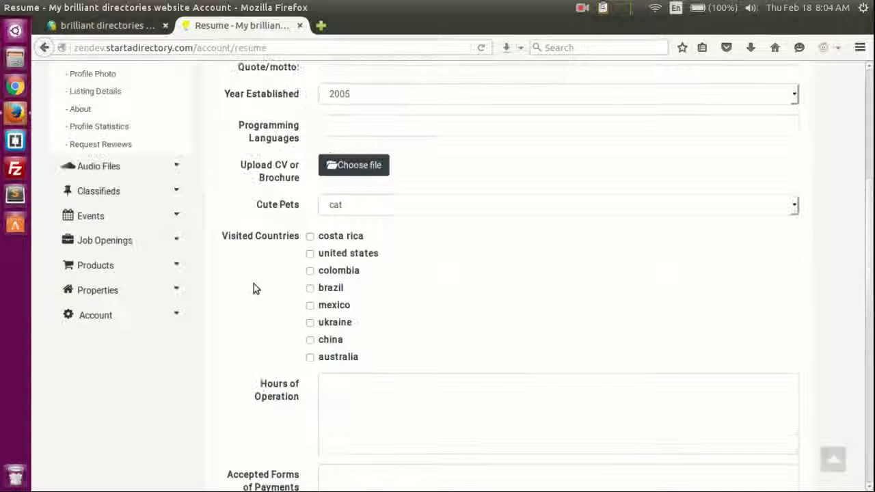
- Set Cute Pets to wolverine and tick costa rica, brazil and ukraine
{"action": "left_click", "coordinate": [347, 208]}
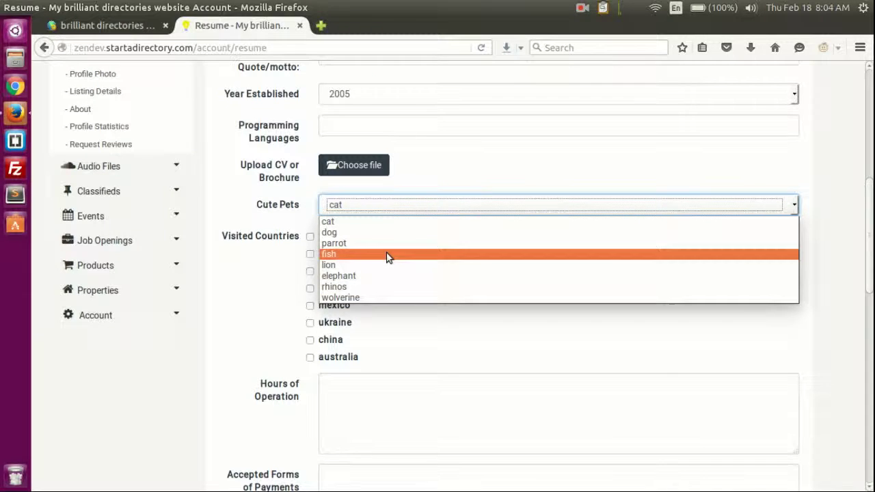
{"action": "left_click", "coordinate": [370, 298]}
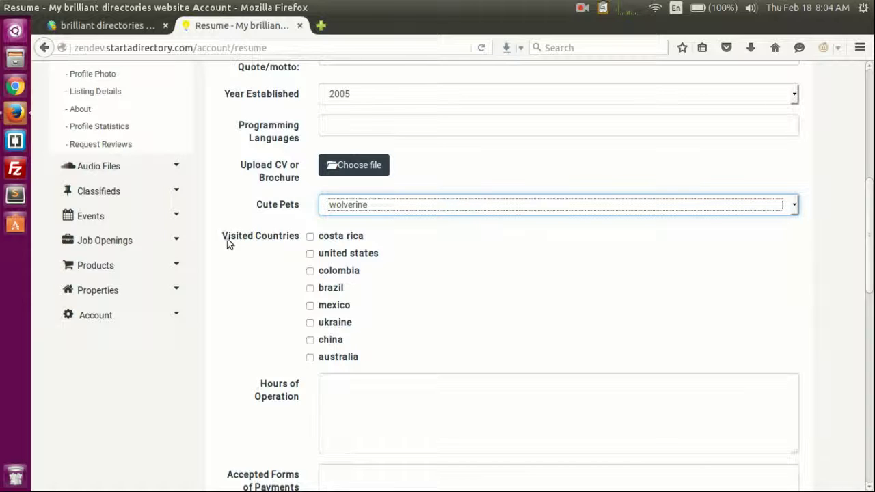
{"action": "left_click", "coordinate": [309, 236]}
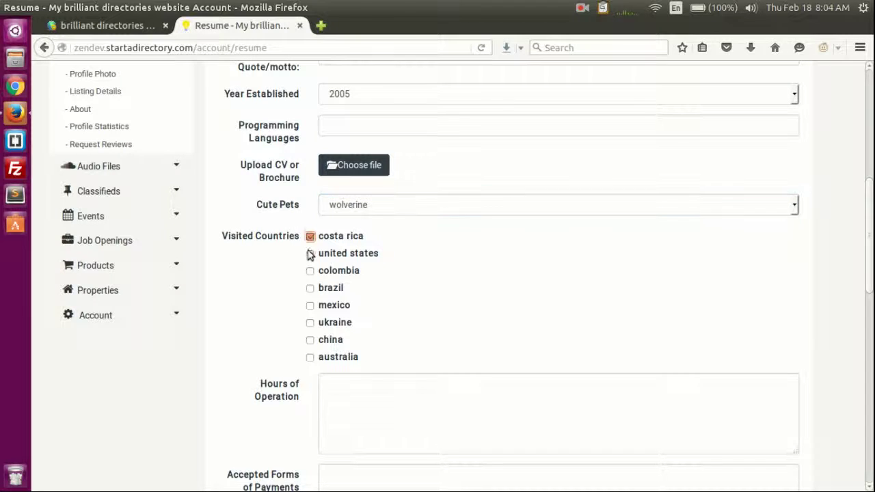
{"action": "left_click", "coordinate": [310, 288]}
{"action": "left_click", "coordinate": [309, 306]}
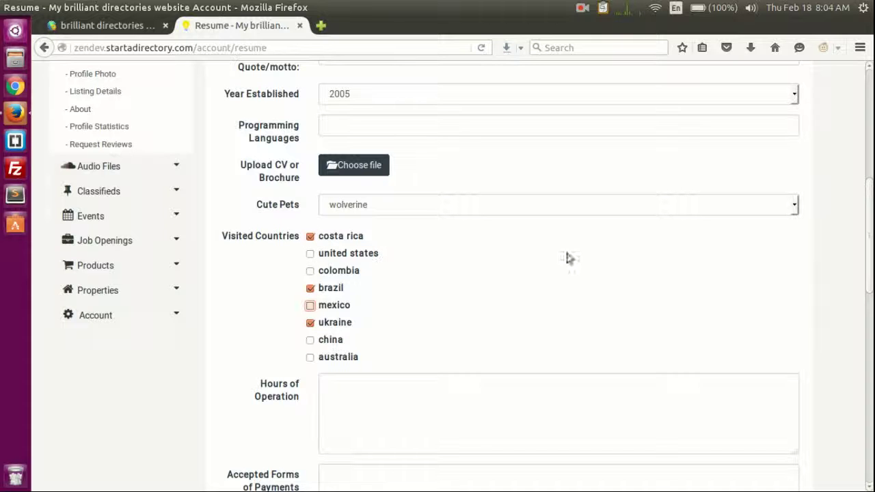
- Give the Visited Countries field the element id 'inline' so its checkboxes sit in one row
{"action": "left_click", "coordinate": [102, 25]}
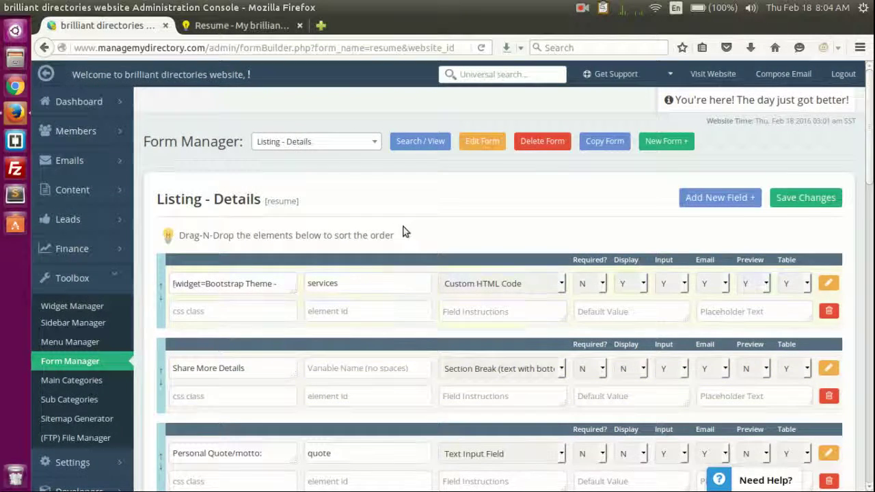
{"action": "scroll", "coordinate": [340, 224], "scroll_direction": "down", "scroll_amount": 5}
{"action": "scroll", "coordinate": [339, 225], "scroll_direction": "down", "scroll_amount": 3}
{"action": "scroll", "coordinate": [281, 279], "scroll_direction": "down", "scroll_amount": 3}
{"action": "scroll", "coordinate": [166, 377], "scroll_direction": "down", "scroll_amount": 2}
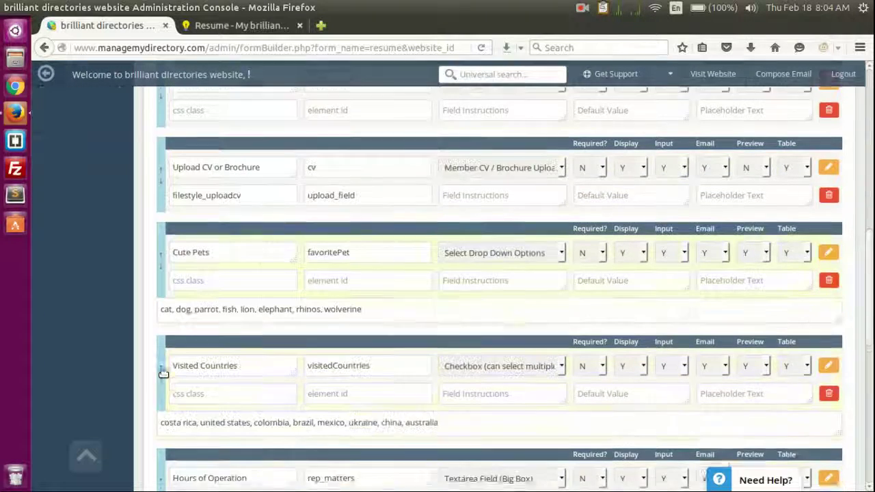
{"action": "scroll", "coordinate": [162, 372], "scroll_direction": "down", "scroll_amount": 2}
{"action": "scroll", "coordinate": [141, 381], "scroll_direction": "down", "scroll_amount": 2}
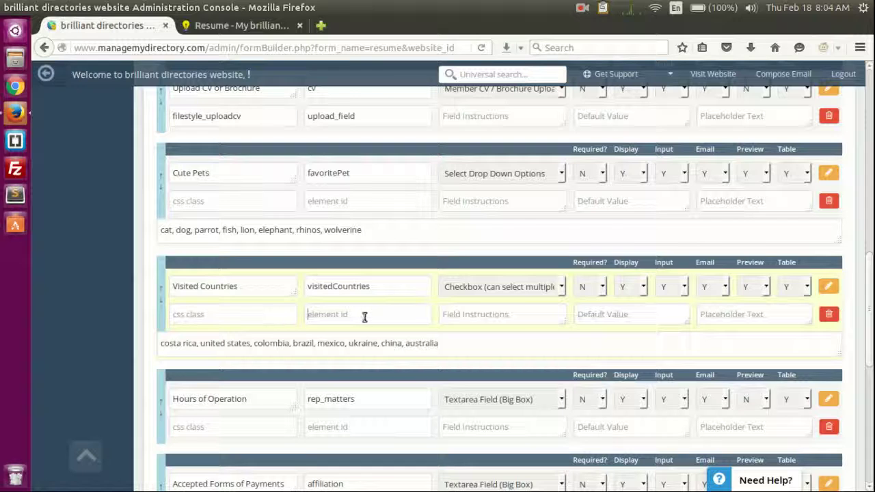
{"action": "type", "text": "inline"}
{"action": "scroll", "coordinate": [203, 325], "scroll_direction": "up", "scroll_amount": 15}
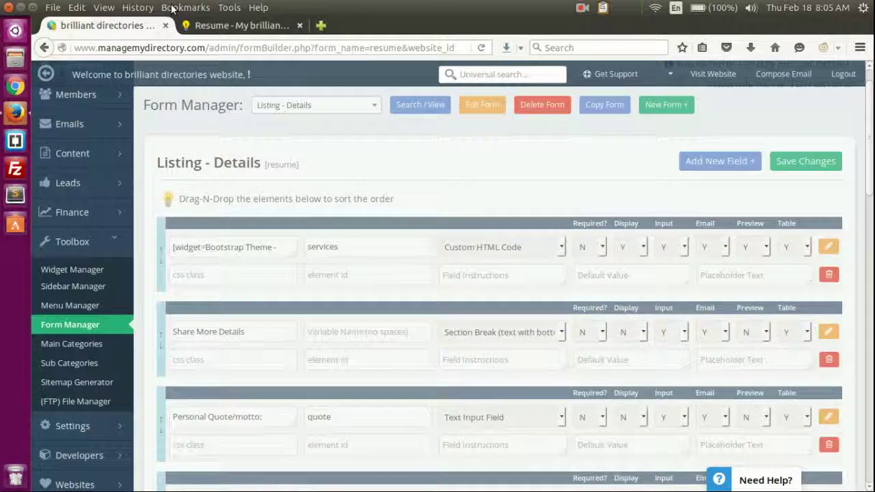
{"action": "left_click", "coordinate": [233, 25]}
- Reload the profile, choose wolverine as Cute Pets, and tick united states, brazil and china
{"action": "key", "text": "F5"}
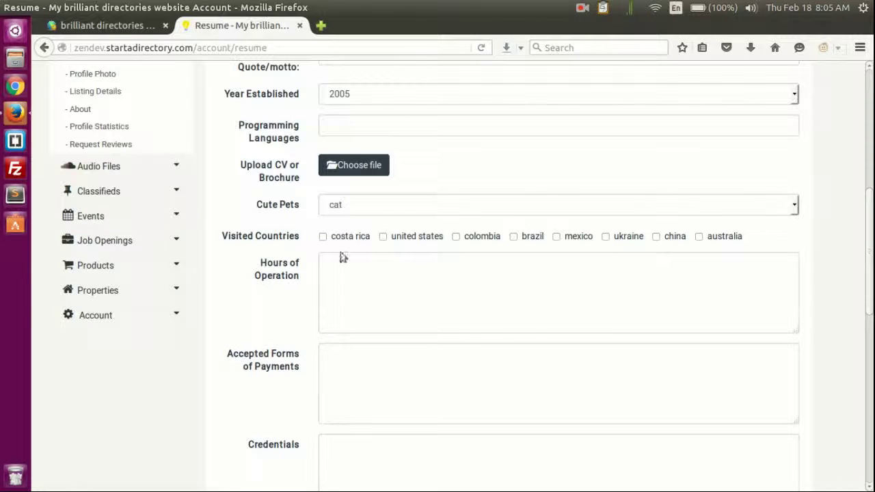
{"action": "scroll", "coordinate": [348, 305], "scroll_direction": "down", "scroll_amount": 5}
{"action": "scroll", "coordinate": [359, 328], "scroll_direction": "up", "scroll_amount": 5}
{"action": "left_click", "coordinate": [354, 207]}
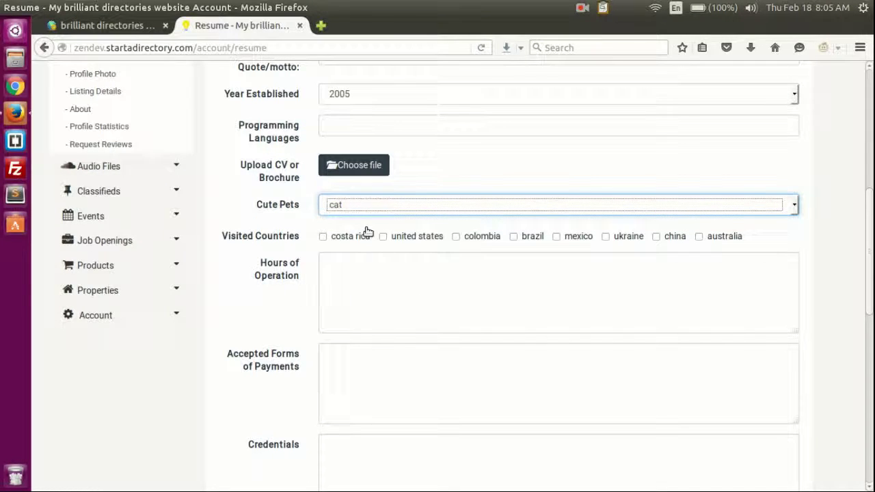
{"action": "left_click", "coordinate": [382, 236]}
{"action": "left_click", "coordinate": [513, 236]}
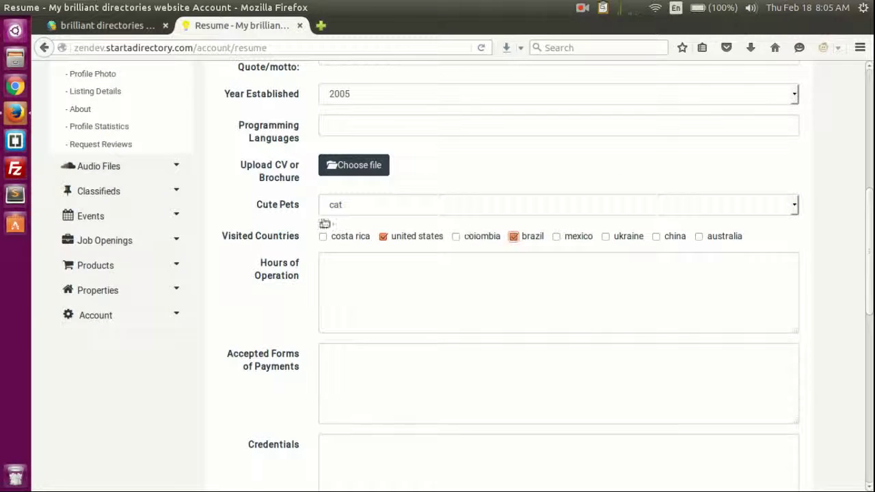
{"action": "left_click", "coordinate": [353, 207]}
{"action": "left_click", "coordinate": [334, 297]}
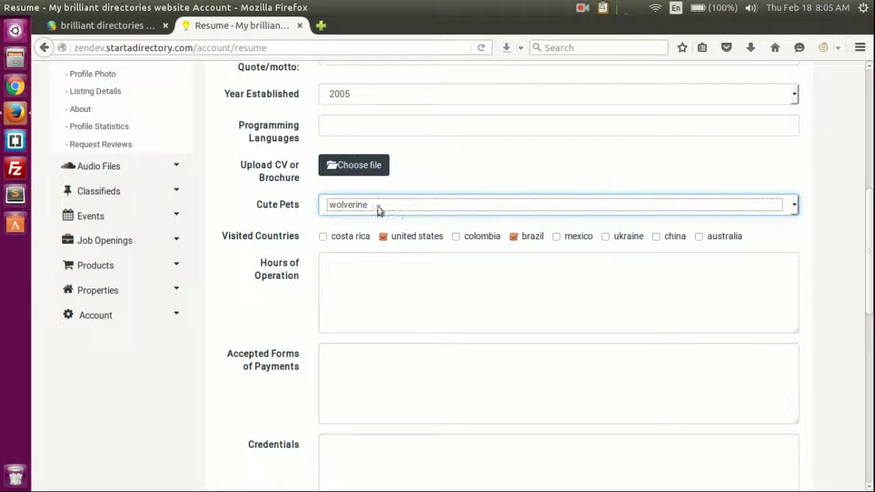
{"action": "left_click", "coordinate": [656, 236]}
- Save the listing details and scroll through the profile to check the saved values
{"action": "scroll", "coordinate": [478, 260], "scroll_direction": "down", "scroll_amount": 5}
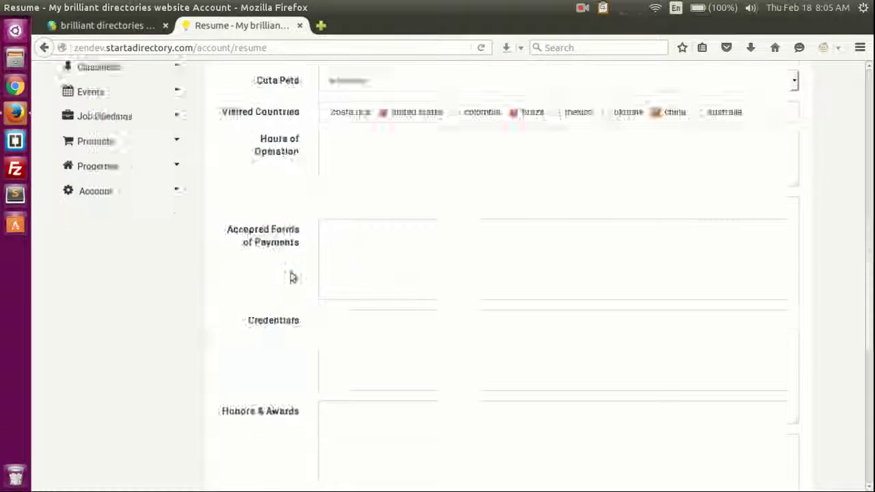
{"action": "scroll", "coordinate": [271, 279], "scroll_direction": "down", "scroll_amount": 10}
{"action": "left_click", "coordinate": [354, 118]}
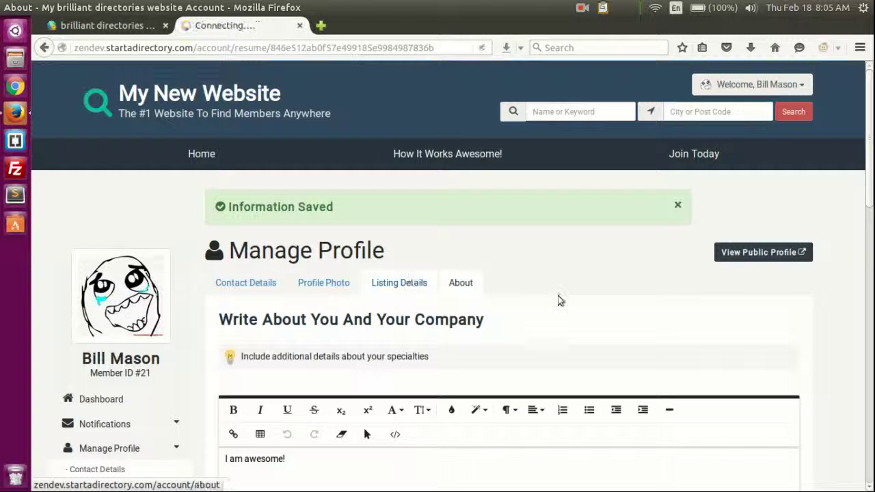
{"action": "scroll", "coordinate": [668, 238], "scroll_direction": "down", "scroll_amount": 3}
{"action": "scroll", "coordinate": [366, 141], "scroll_direction": "down", "scroll_amount": 3}
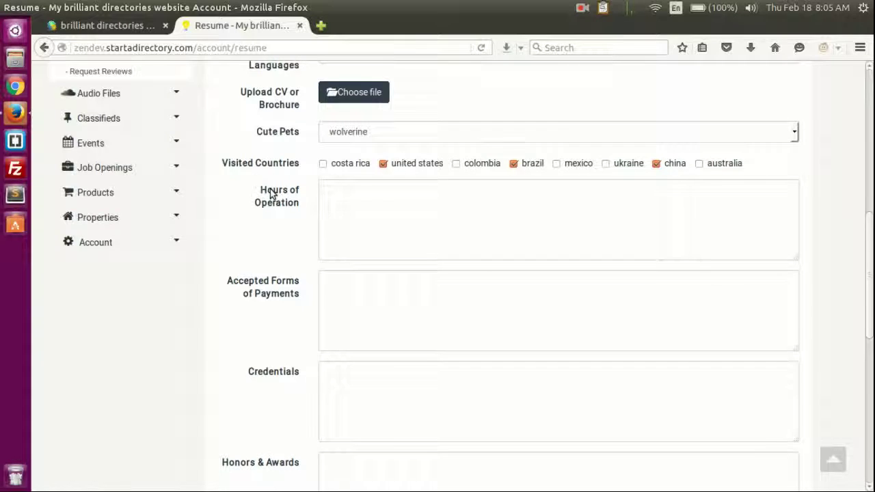
{"action": "scroll", "coordinate": [277, 219], "scroll_direction": "up", "scroll_amount": 5}
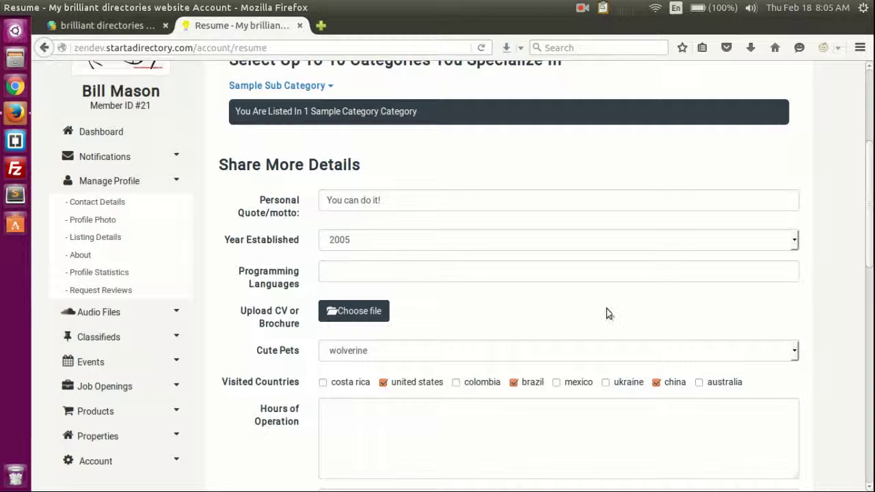
{"action": "scroll", "coordinate": [850, 316], "scroll_direction": "down", "scroll_amount": 3}
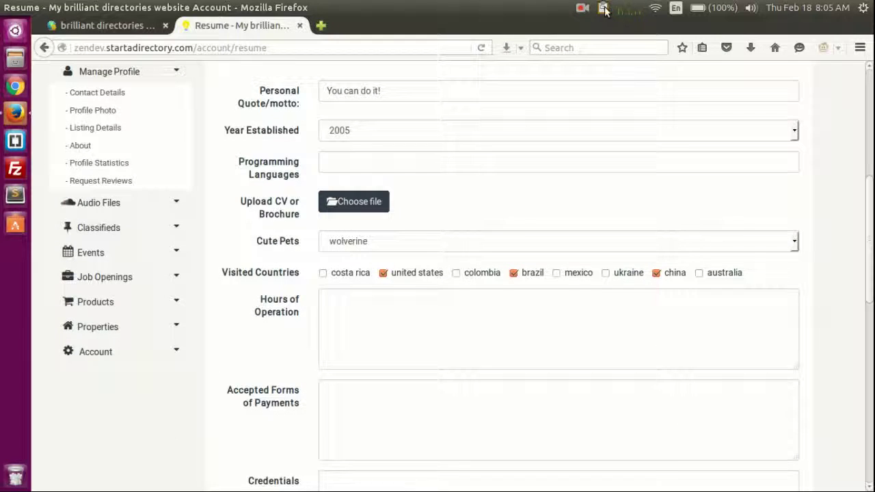